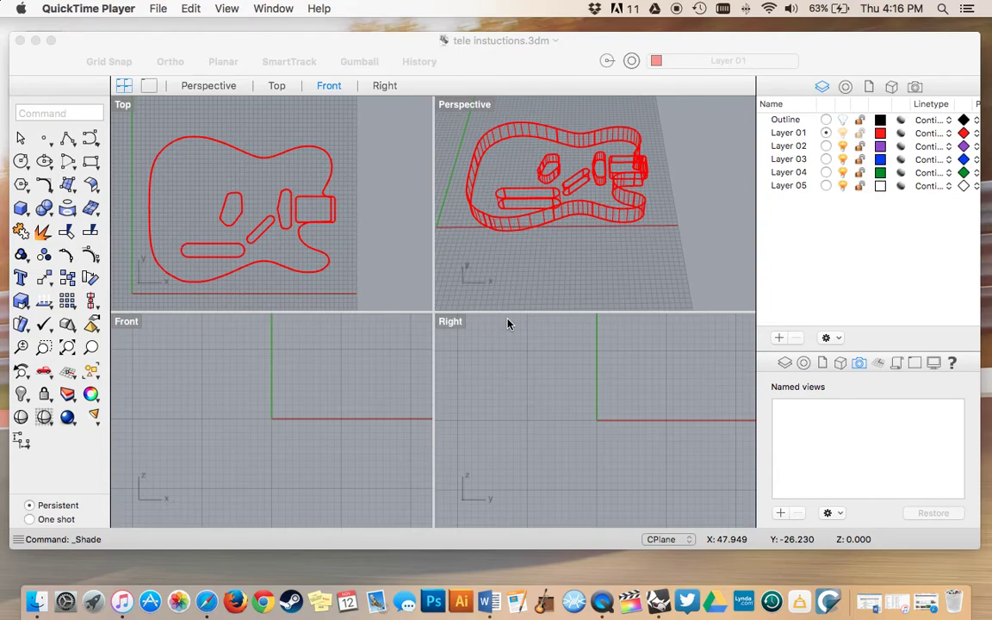
Preview the model in Shade mode briefly, then close the shaded preview
{"action": "left_click", "coordinate": [14, 421]}
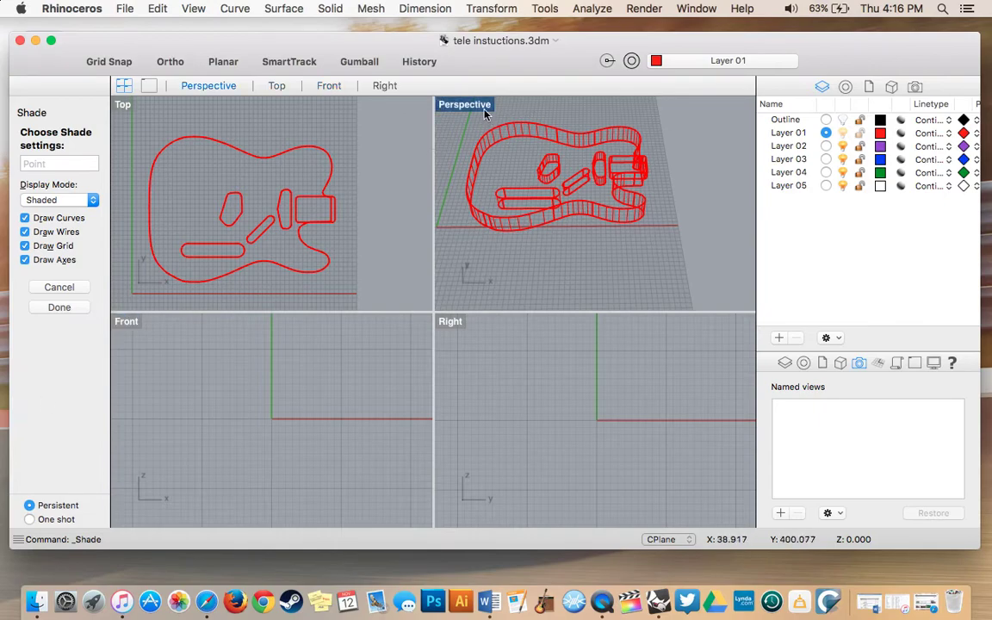
{"action": "left_click", "coordinate": [60, 310]}
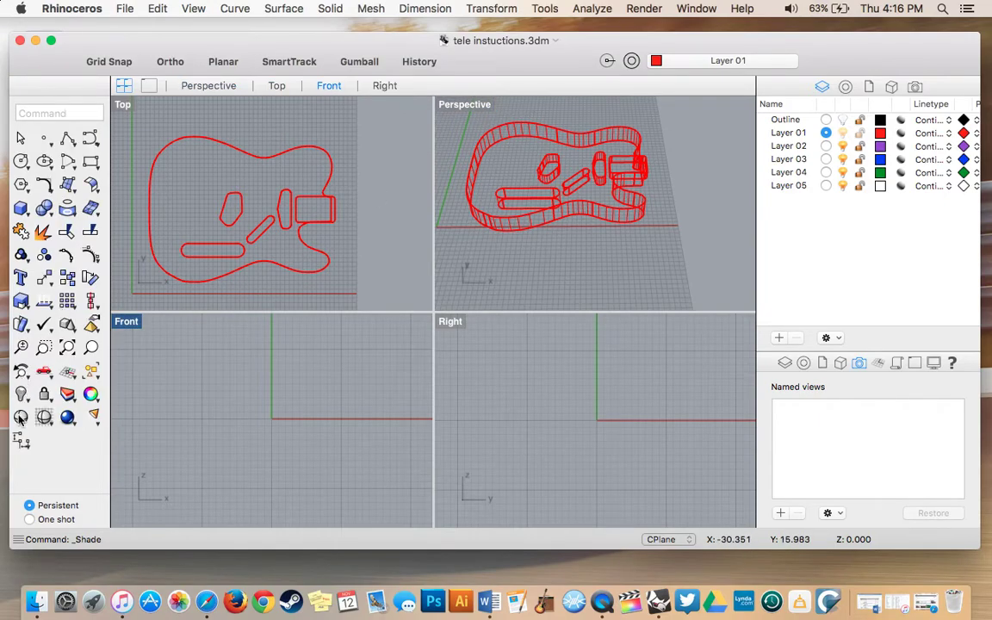
{"action": "left_click", "coordinate": [19, 420]}
Maximize the Perspective viewport and preview the guitar body as a shaded solid
{"action": "left_click", "coordinate": [460, 116]}
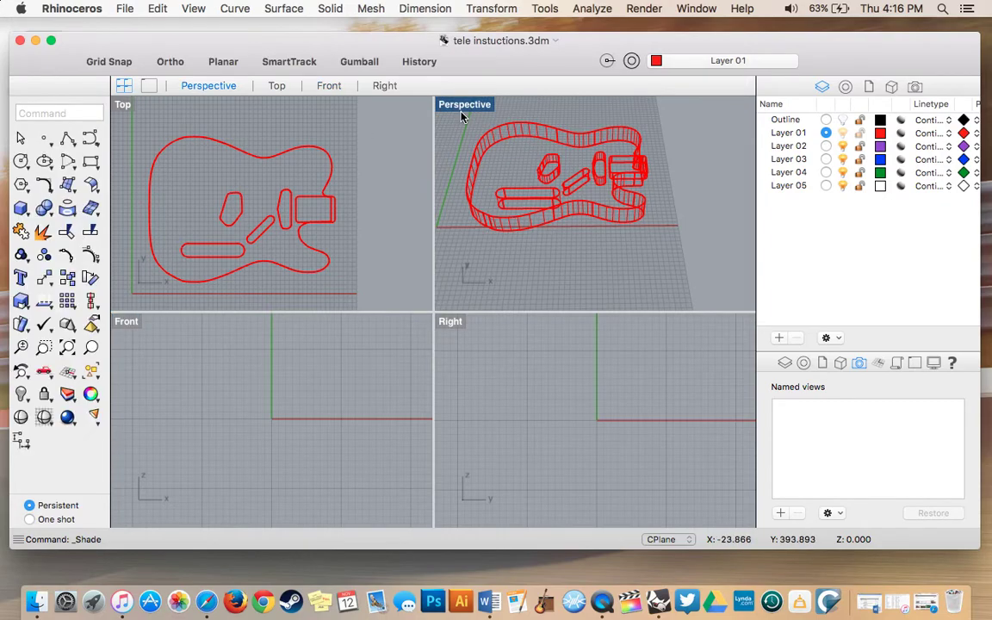
{"action": "double_click", "coordinate": [463, 106]}
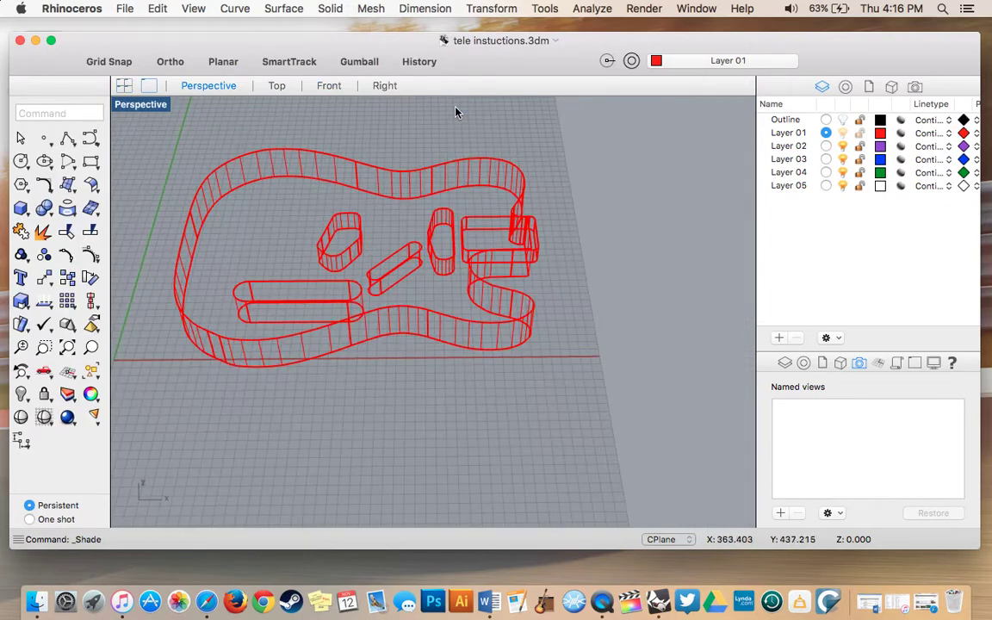
{"action": "left_click", "coordinate": [21, 419]}
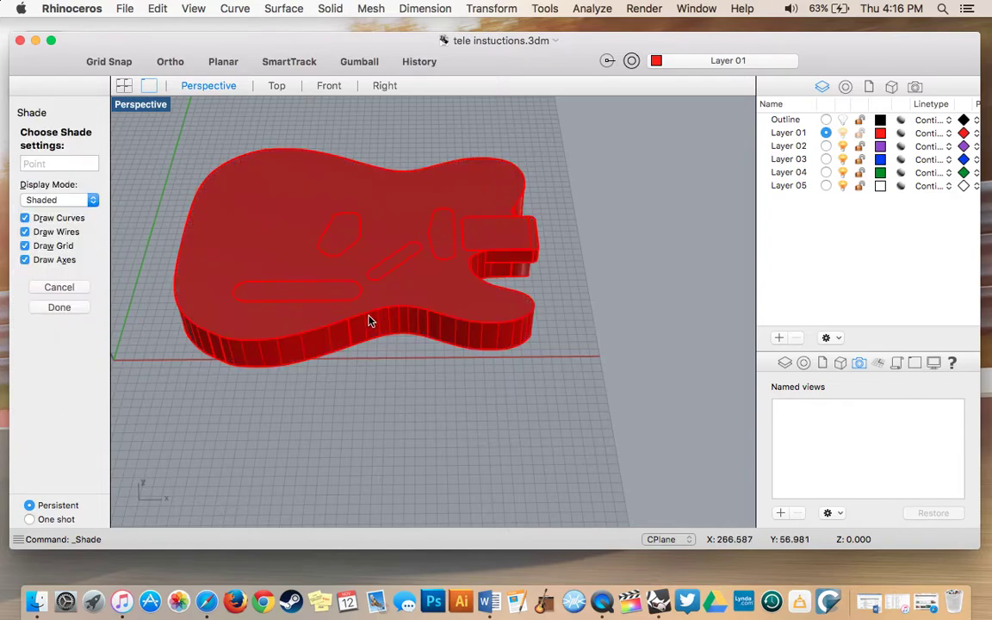
Rename 'Layer 01' to 'Body' and end Shade to return to wireframe
{"action": "mouse_move", "coordinate": [327, 313]}
{"action": "right_mouse_down"}
{"action": "mouse_move", "coordinate": [228, 290]}
{"action": "mouse_move", "coordinate": [315, 303]}
{"action": "right_mouse_up"}
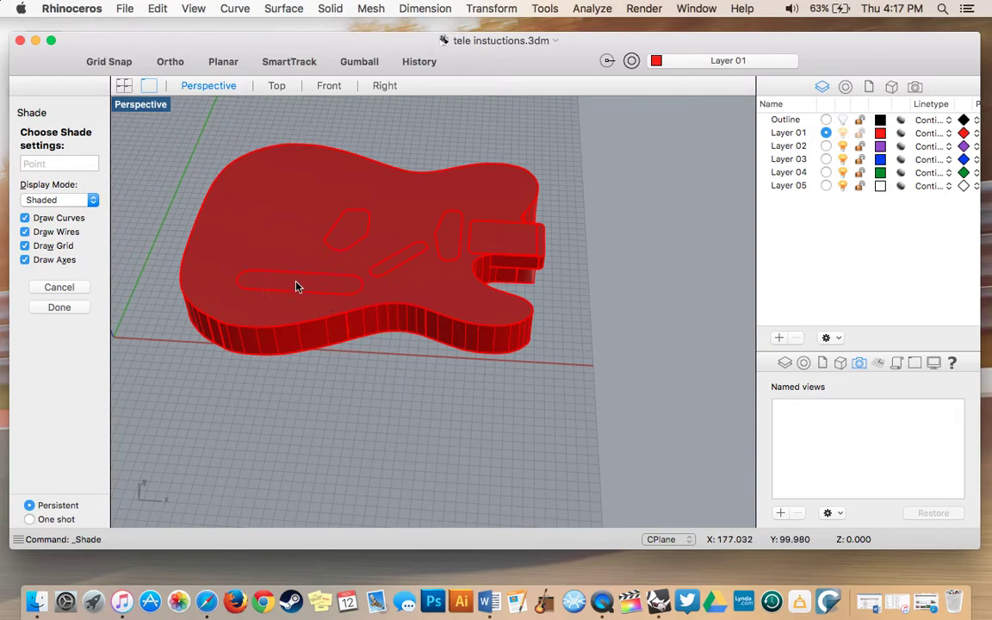
{"action": "double_click", "coordinate": [787, 133]}
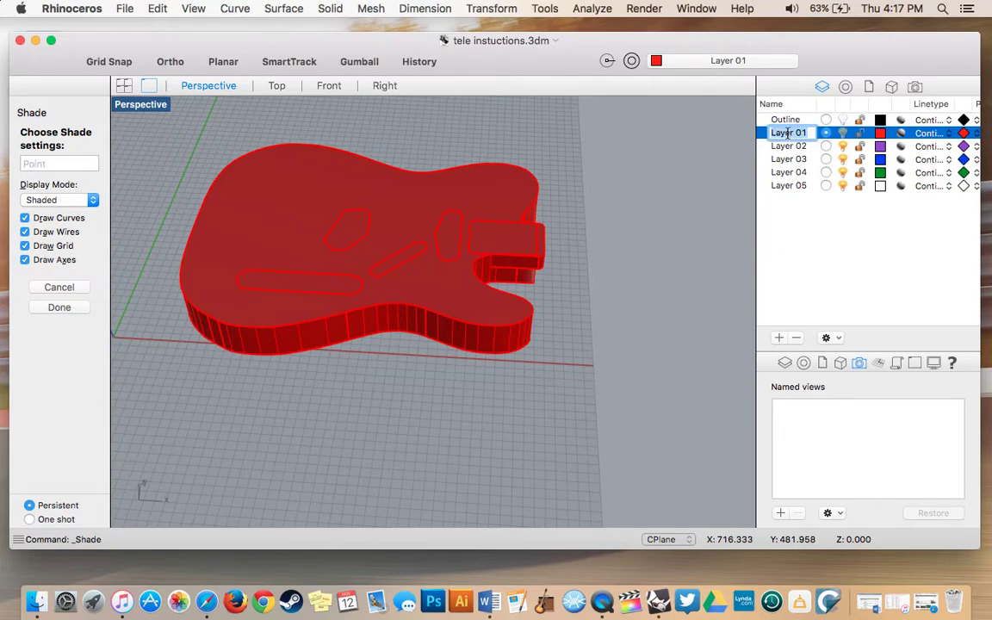
{"action": "type", "text": "Body"}
{"action": "key", "text": "Return"}
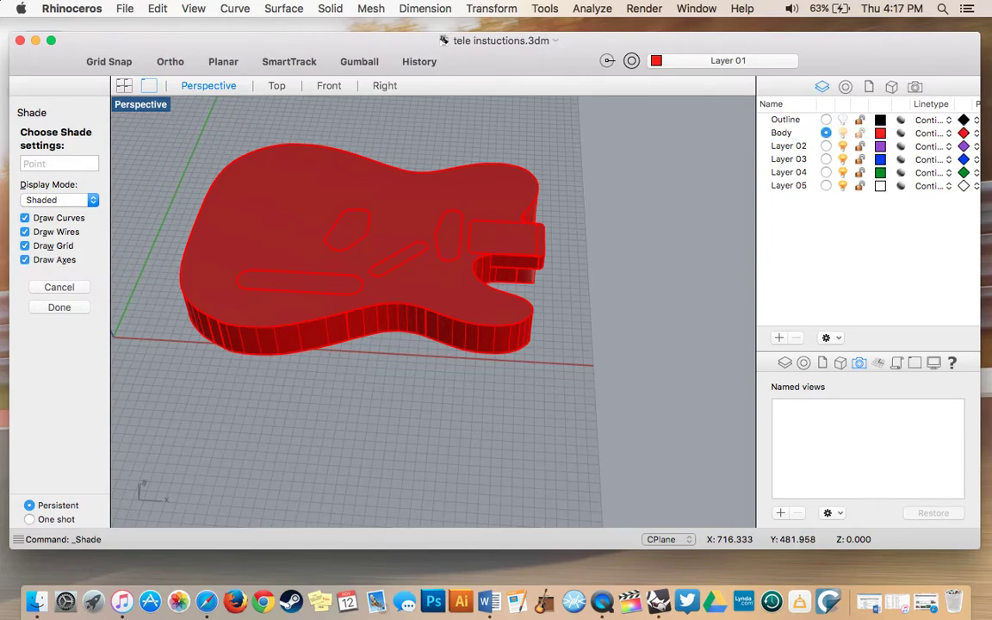
{"action": "right_click_drag", "start_coordinate": [420, 316], "coordinate": [372, 412]}
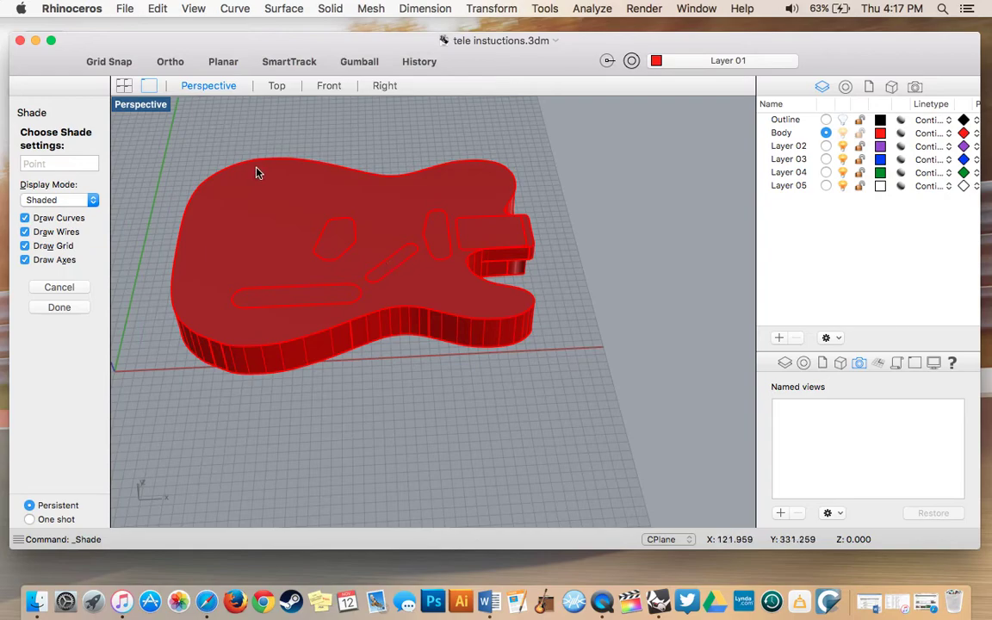
{"action": "key", "text": "Escape"}
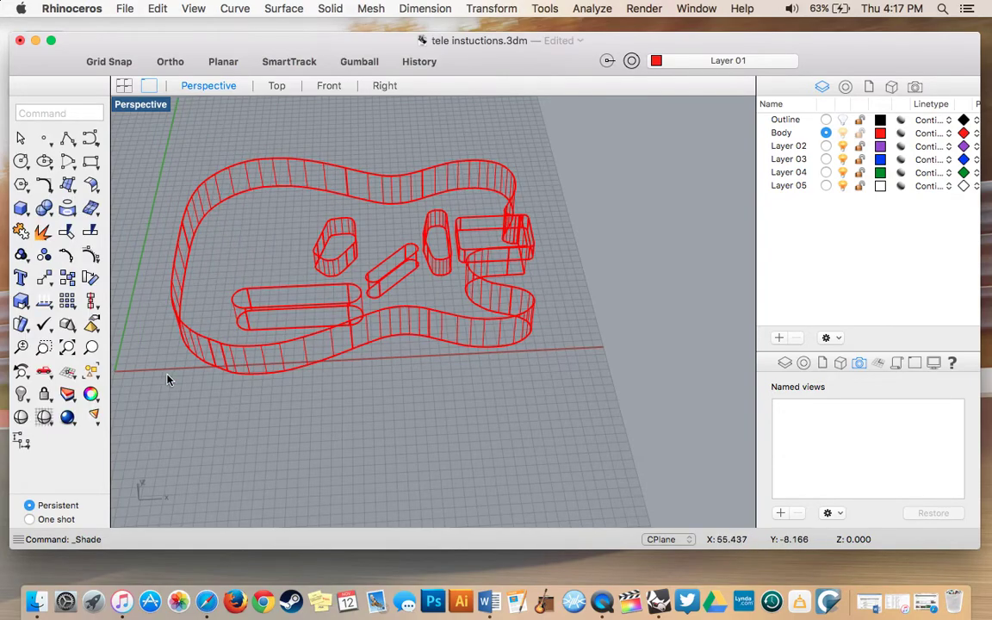
Browse the Solid menu and search commands for 'boole' without running anything
{"action": "left_click", "coordinate": [332, 9]}
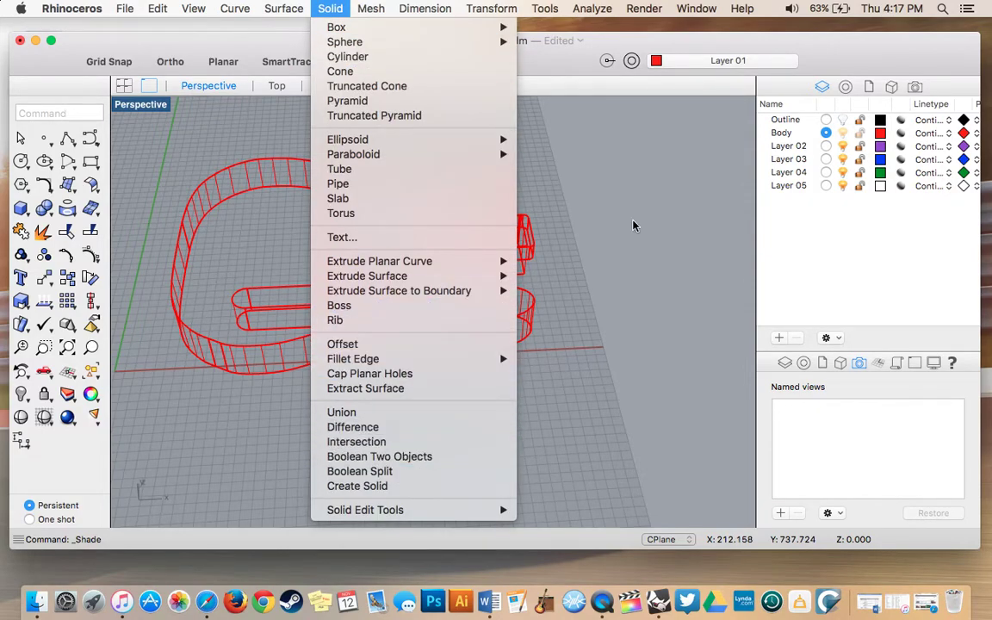
{"action": "left_click", "coordinate": [571, 200]}
{"action": "left_click", "coordinate": [742, 9]}
{"action": "left_click", "coordinate": [743, 8]}
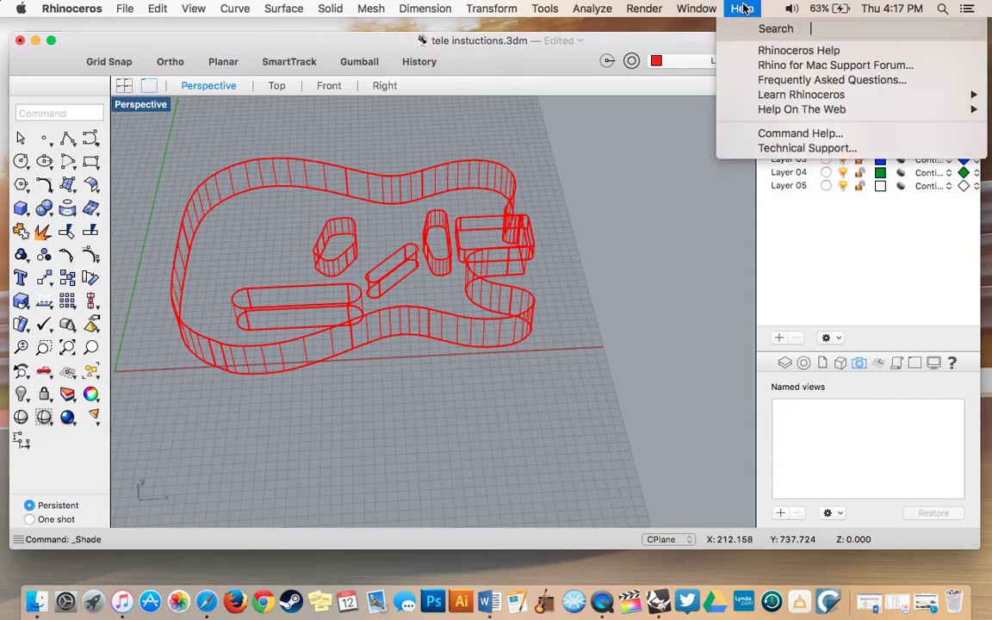
{"action": "type", "text": "bool"}
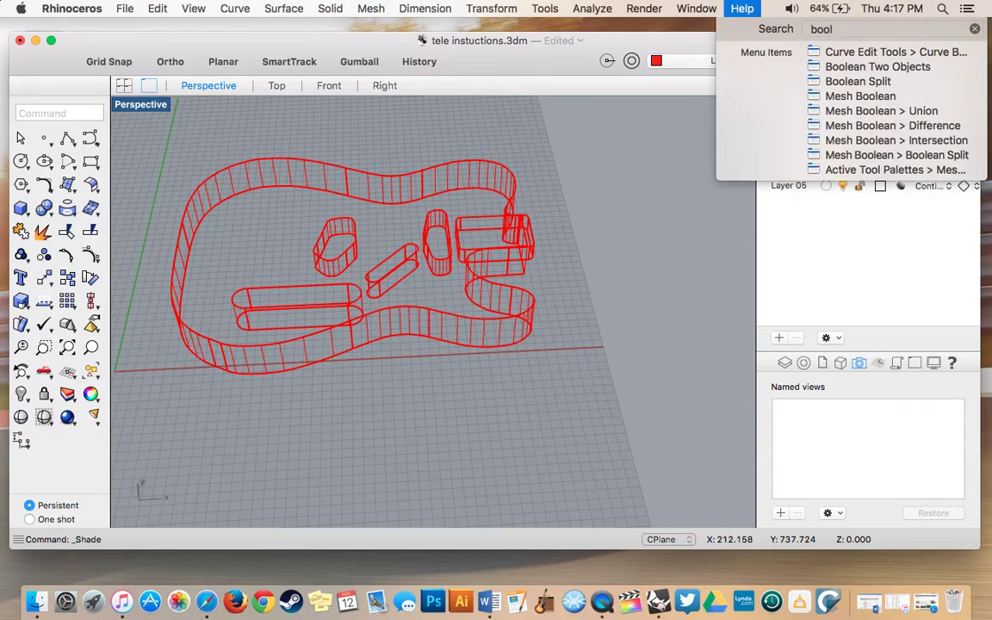
{"action": "type", "text": "e"}
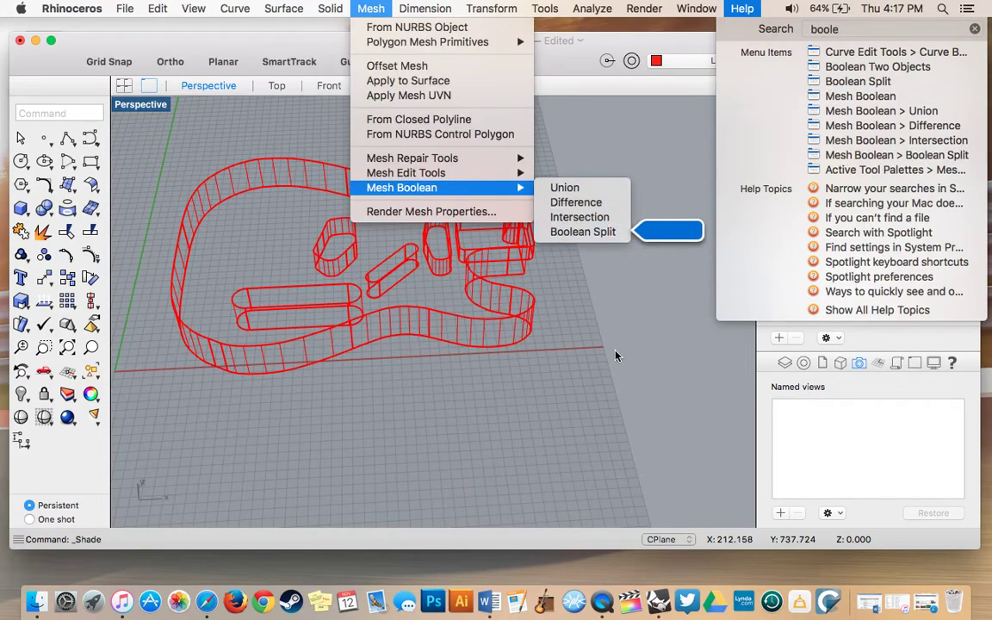
{"action": "left_click", "coordinate": [615, 354]}
Restart the shaded preview of the guitar body
{"action": "left_click", "coordinate": [19, 418]}
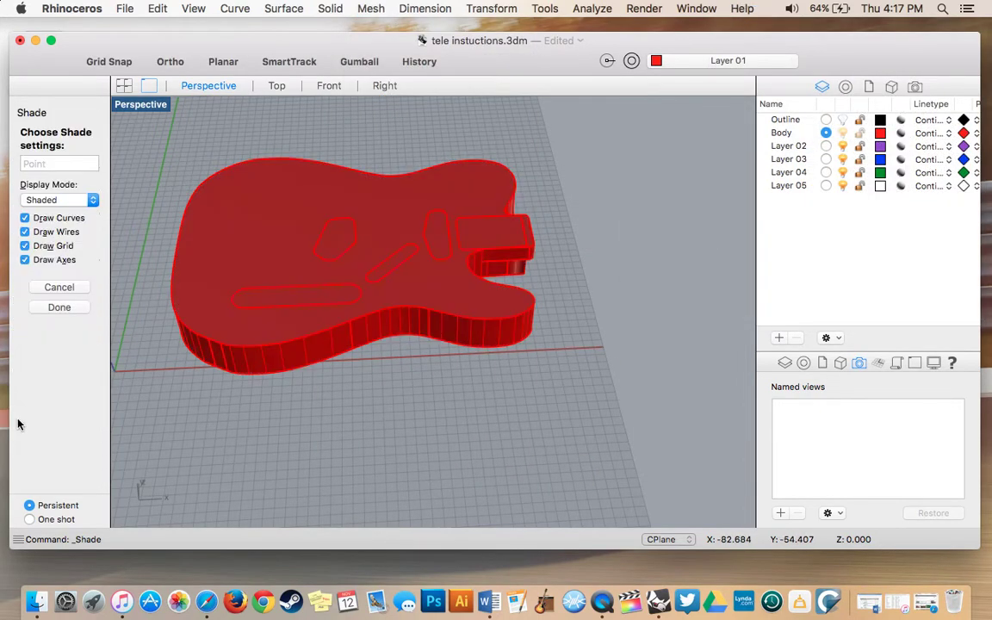
{"action": "left_click", "coordinate": [60, 307]}
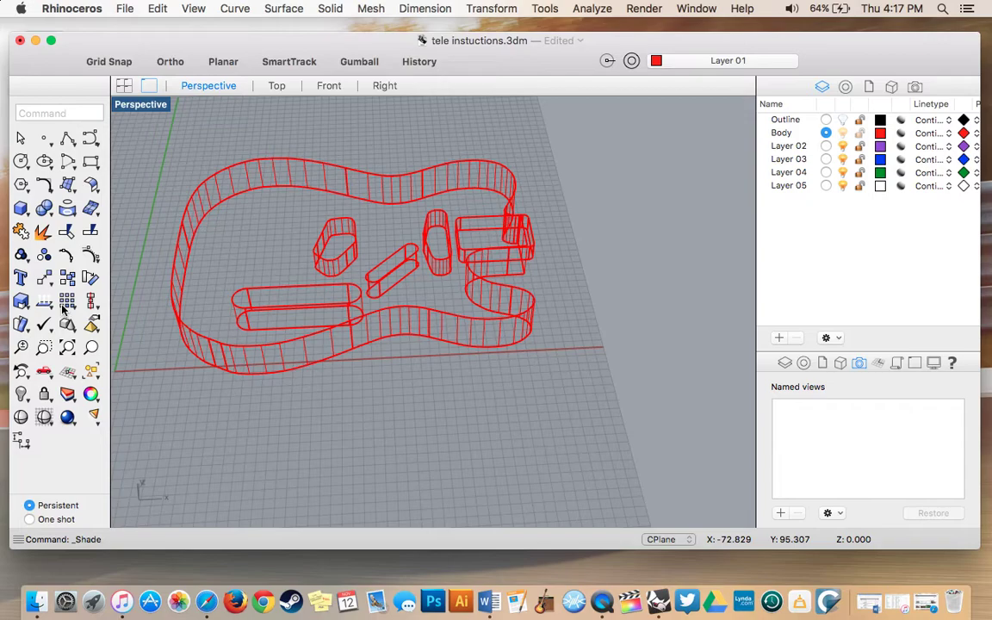
{"action": "left_click", "coordinate": [19, 416]}
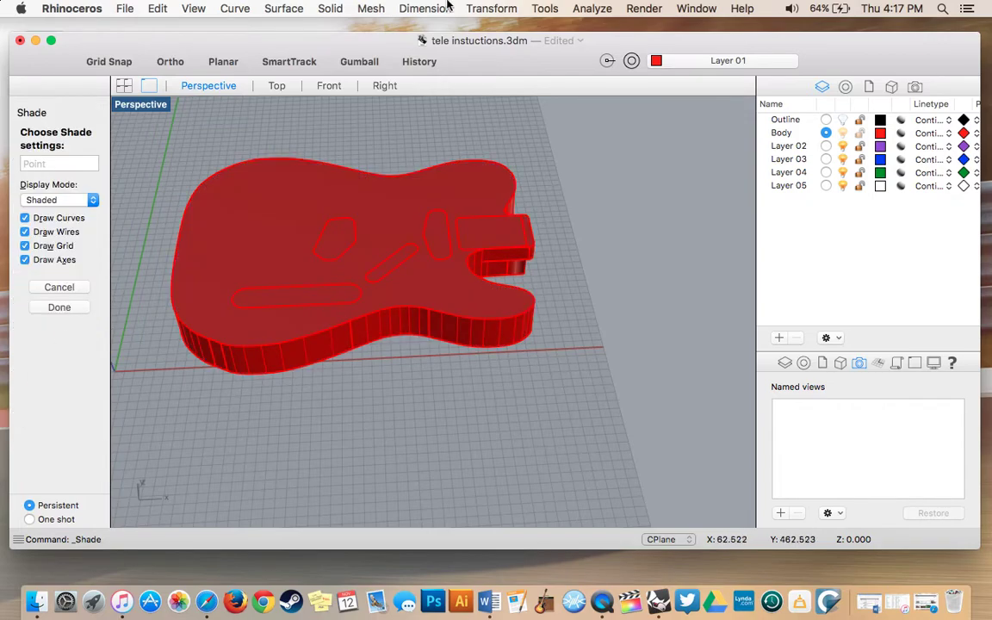
{"action": "left_click", "coordinate": [329, 9]}
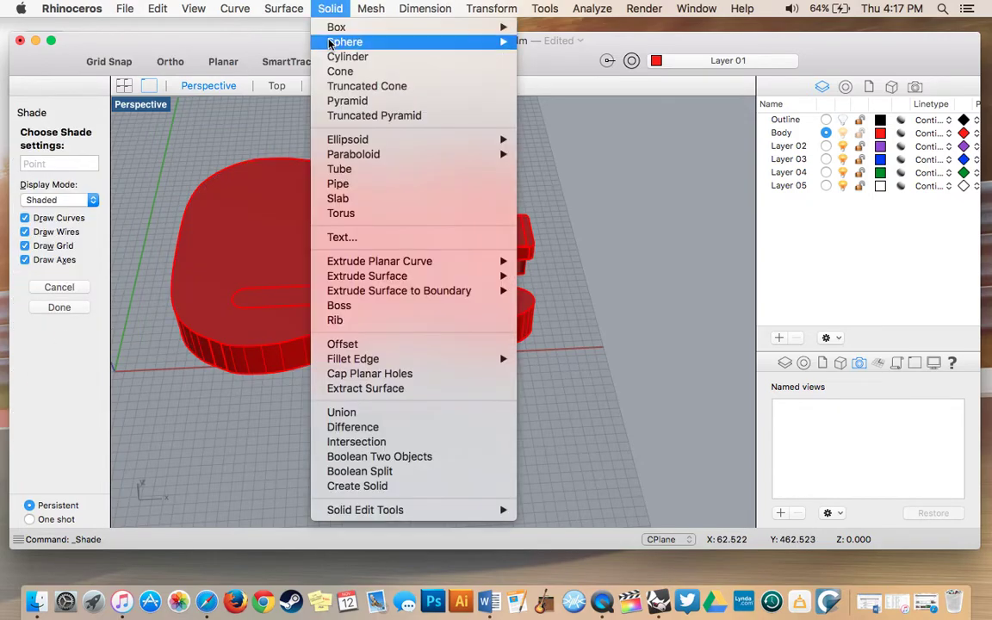
Boolean Split the guitar body using the long slot-shaped cavity solid as cutter
{"action": "left_click", "coordinate": [360, 471]}
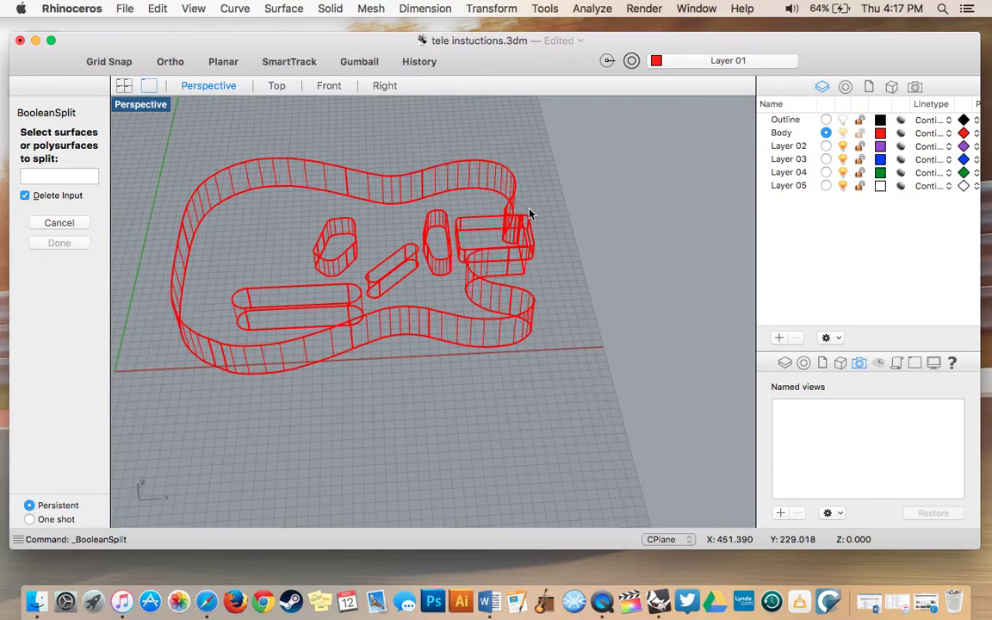
{"action": "left_click", "coordinate": [218, 178]}
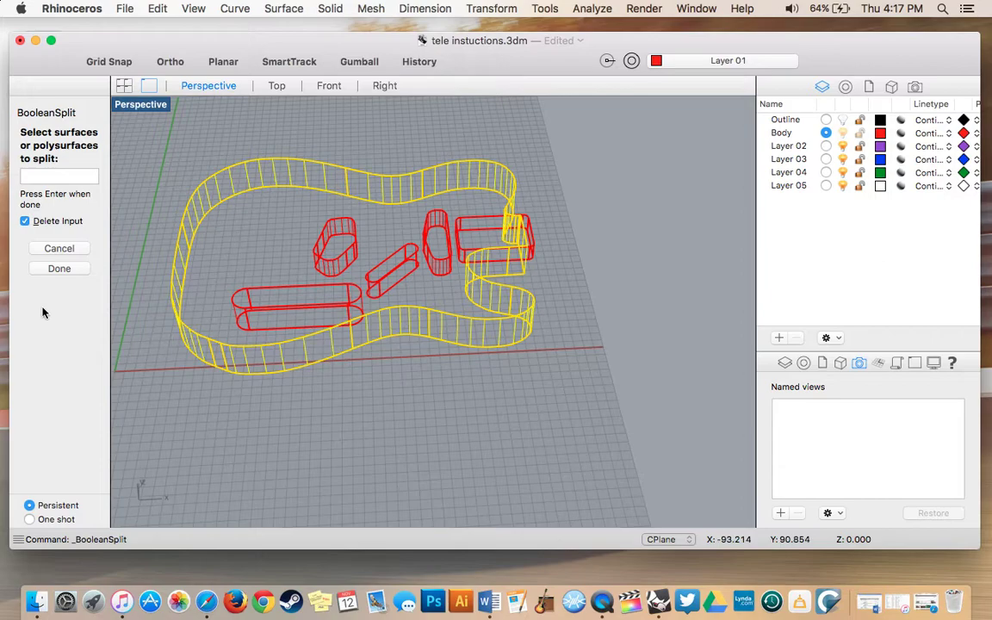
{"action": "left_click", "coordinate": [59, 269]}
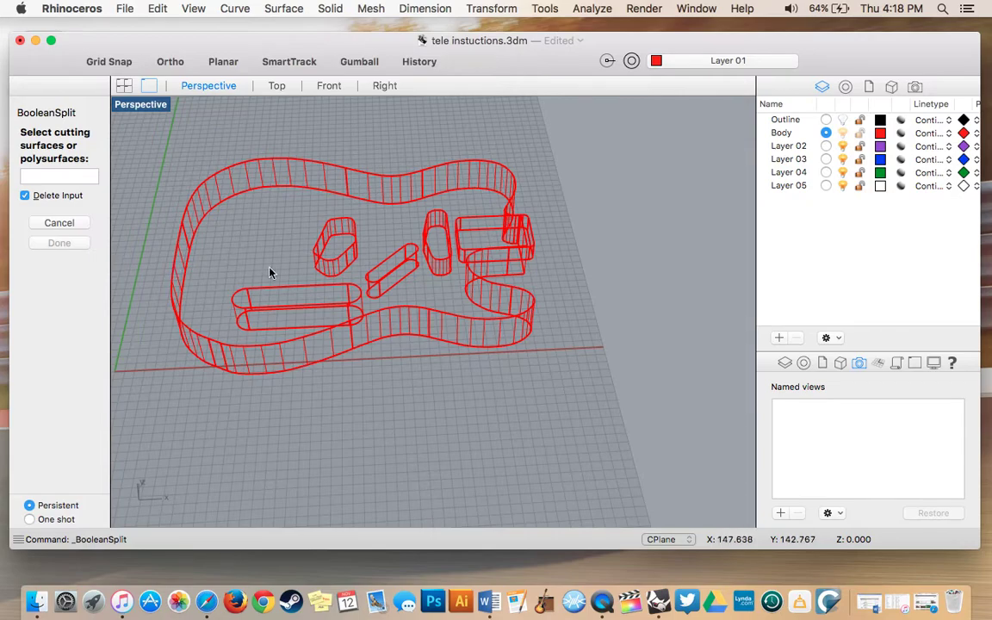
{"action": "scroll", "coordinate": [272, 299], "scroll_direction": "left", "scroll_amount": 5}
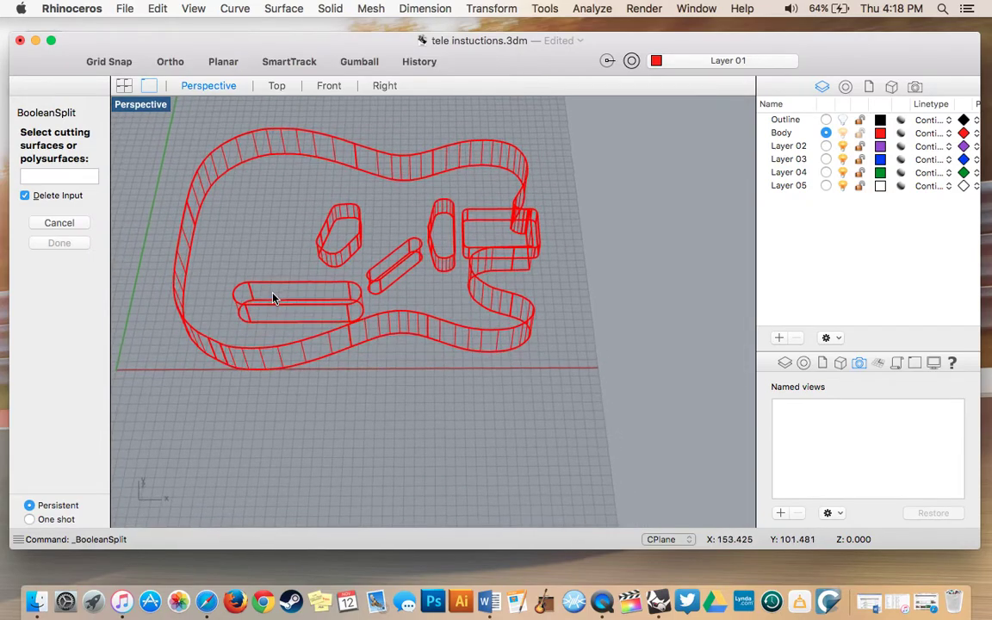
{"action": "left_click", "coordinate": [273, 289]}
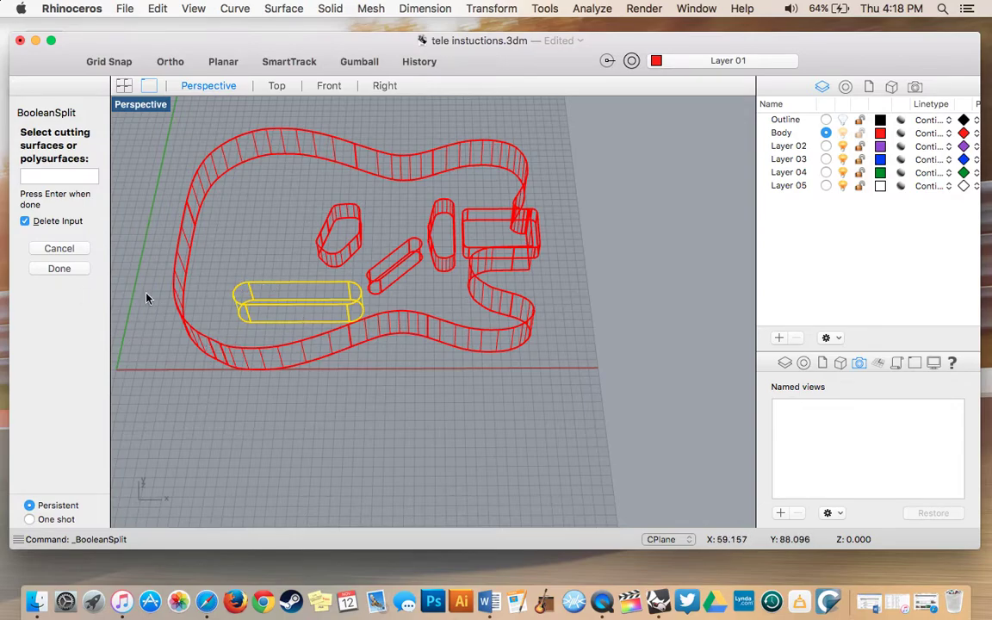
{"action": "left_click", "coordinate": [60, 267]}
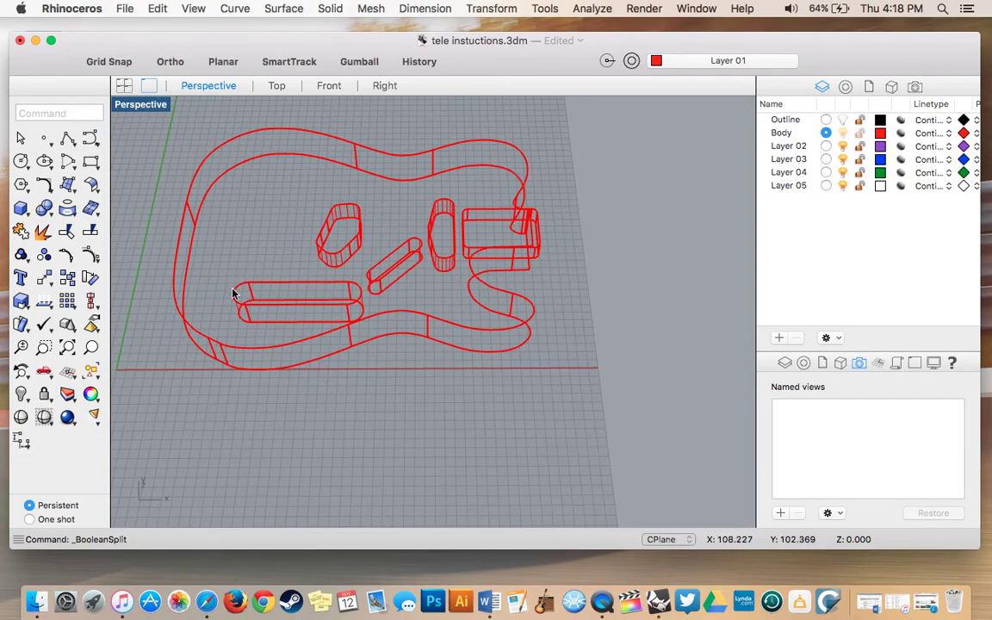
Exit the shaded preview and delete the duplicate extrusion at the lower slot
{"action": "left_click", "coordinate": [24, 420]}
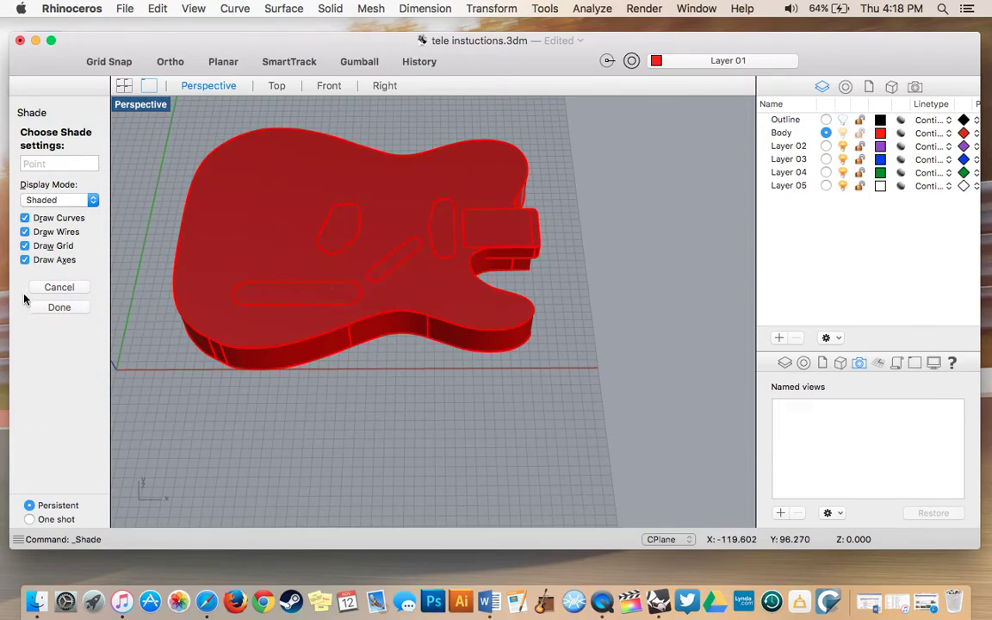
{"action": "left_click", "coordinate": [57, 310]}
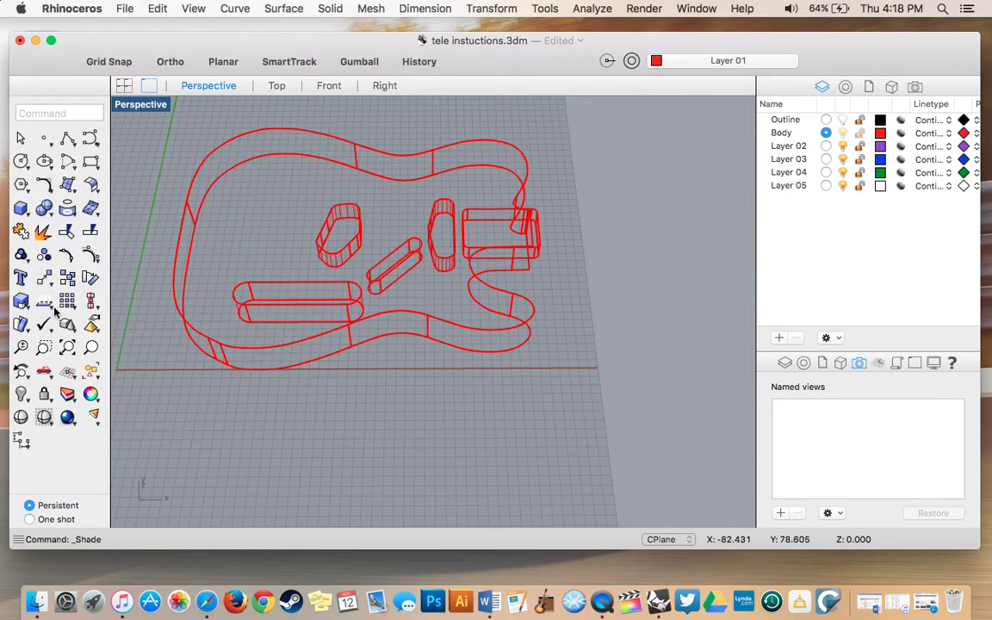
{"action": "left_click", "coordinate": [285, 288]}
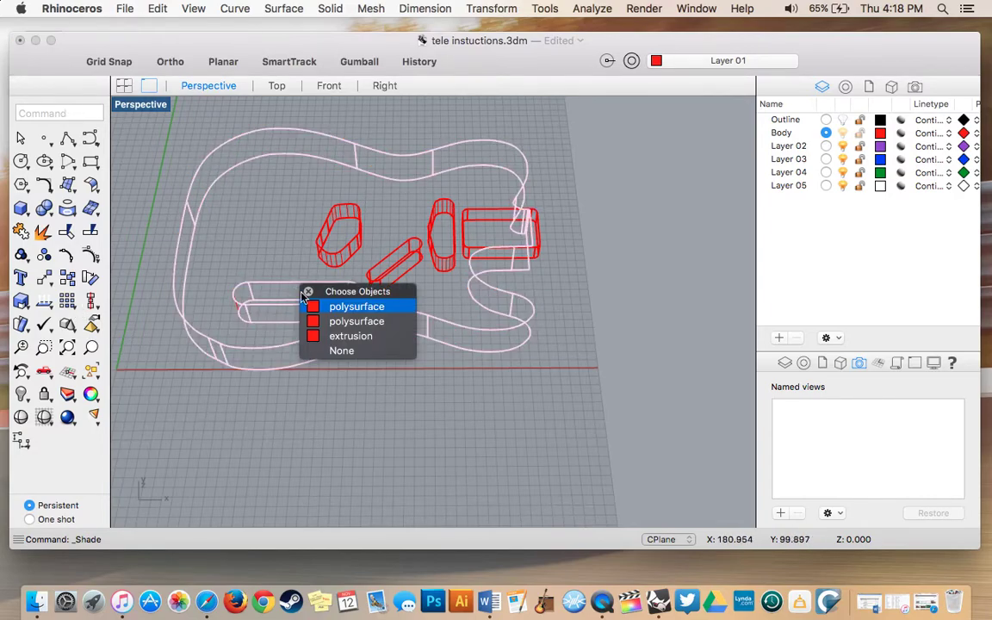
{"action": "left_click", "coordinate": [341, 337]}
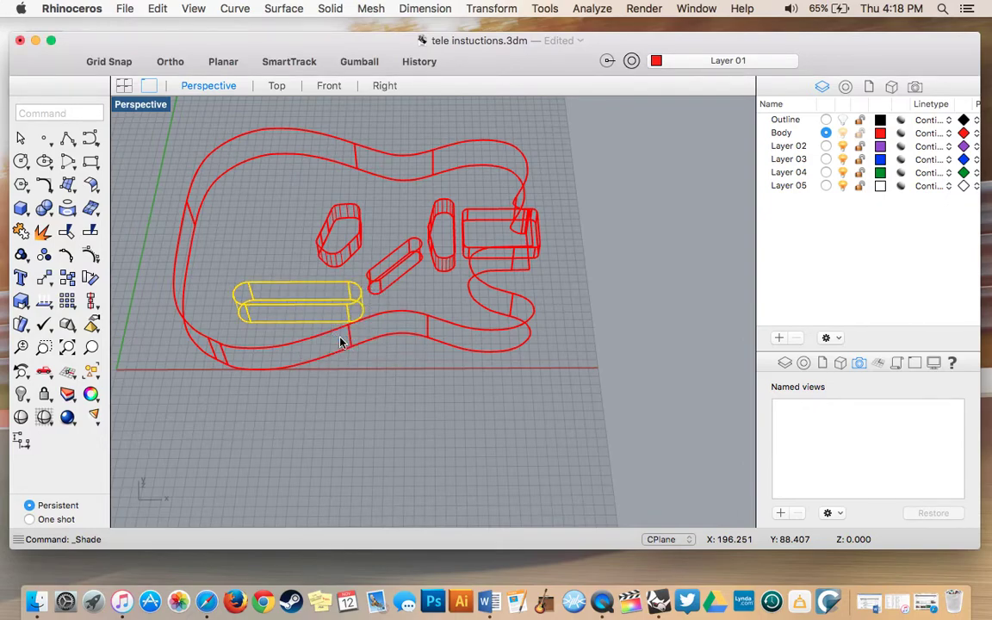
{"action": "key", "text": "Delete"}
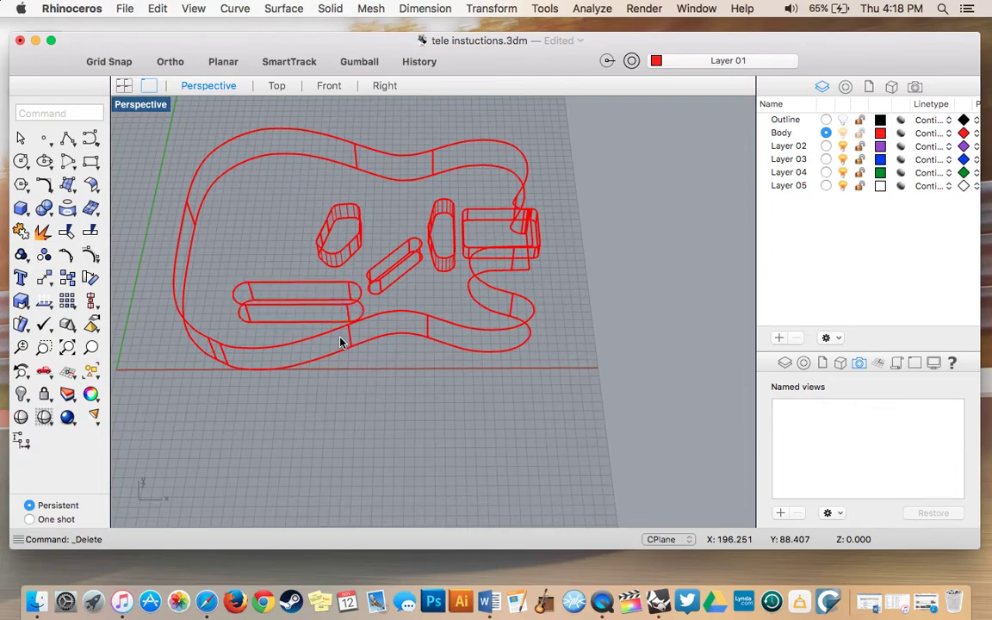
Delete the second overlapping slot polysurface
{"action": "left_click", "coordinate": [295, 288]}
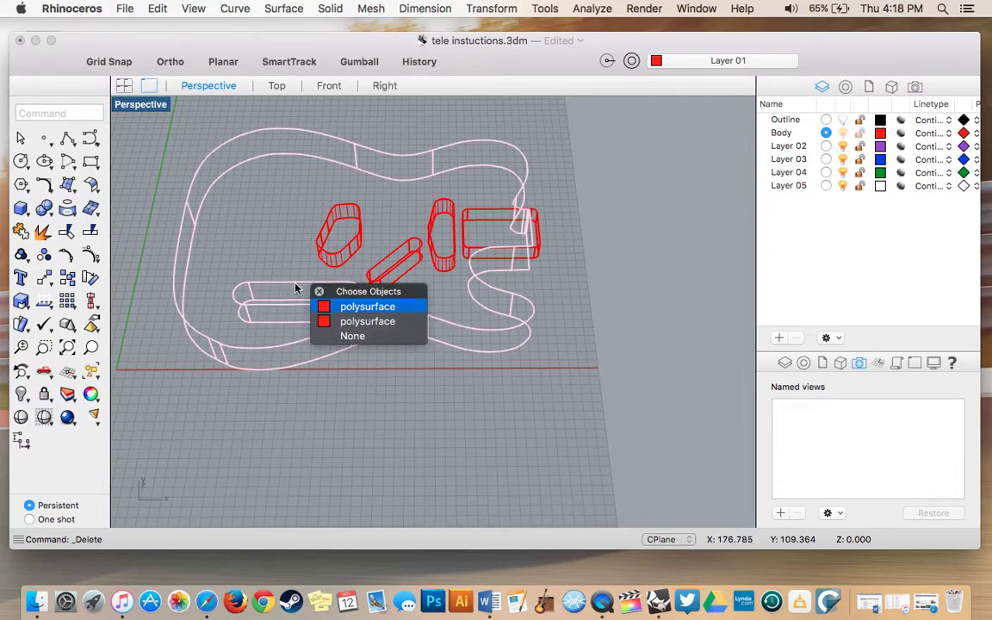
{"action": "left_click", "coordinate": [337, 322]}
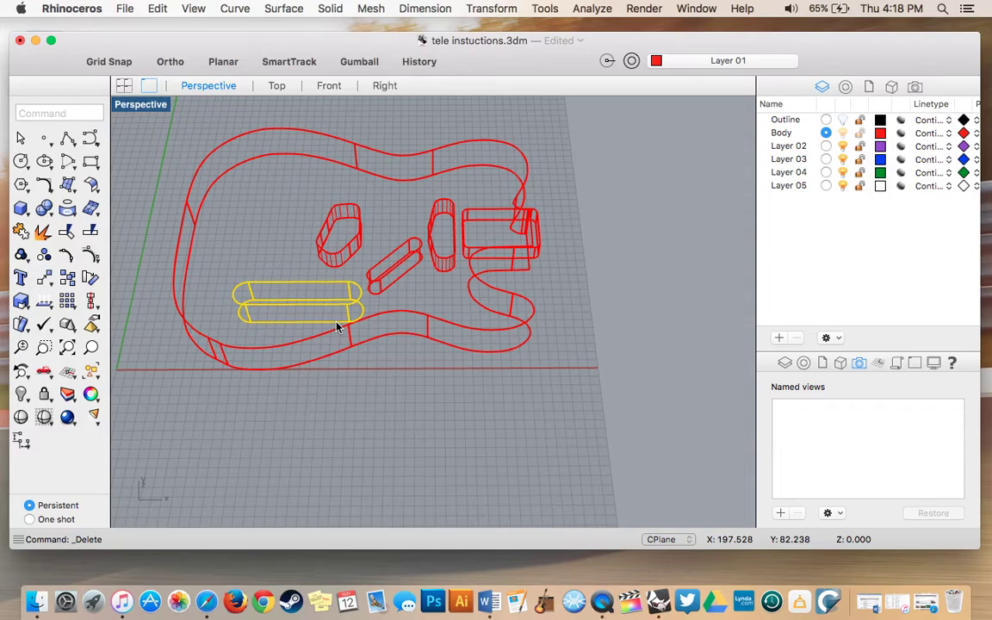
{"action": "key", "text": "Delete"}
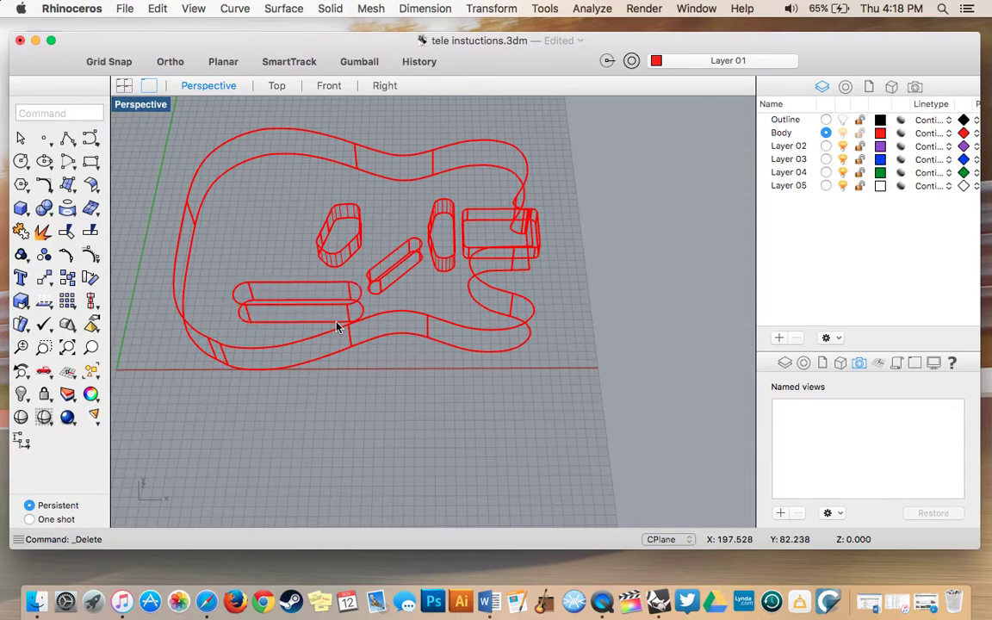
{"action": "right_click_drag", "start_coordinate": [332, 326], "coordinate": [317, 336]}
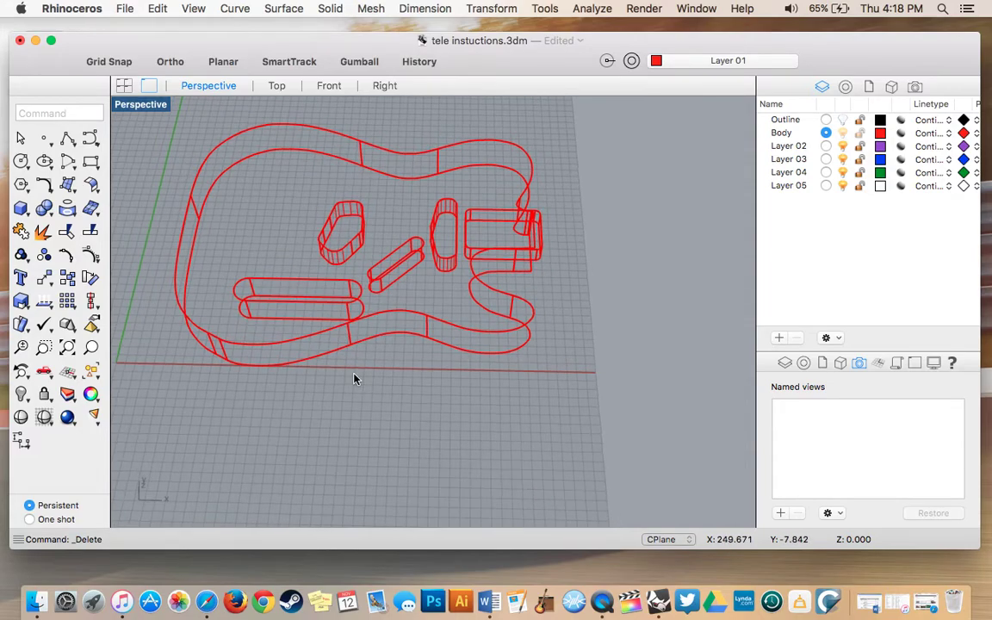
{"action": "left_click", "coordinate": [20, 416]}
{"action": "scroll", "coordinate": [395, 325], "scroll_direction": "left", "scroll_amount": 5}
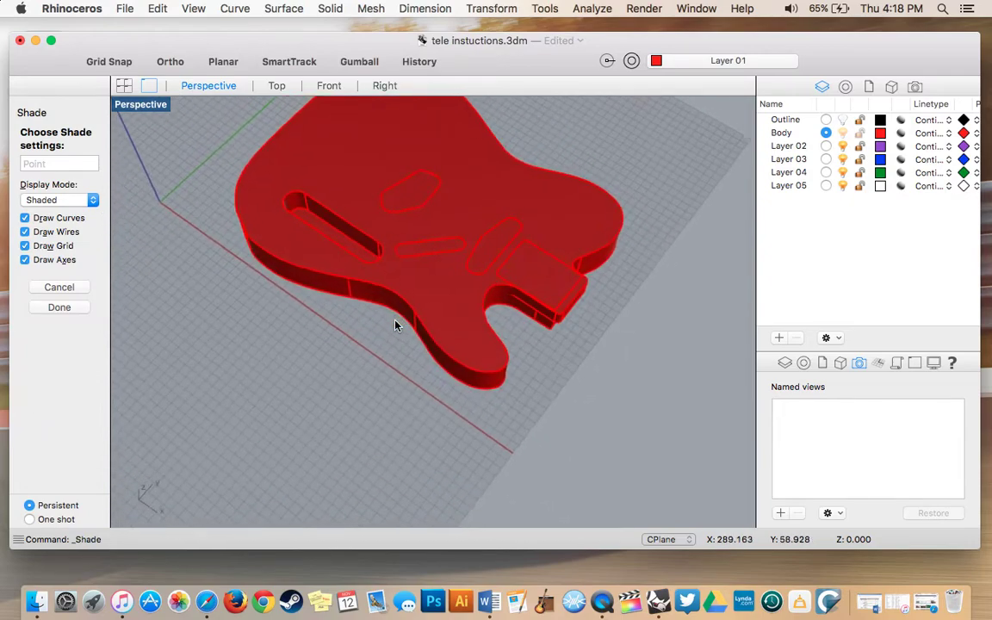
{"action": "scroll", "coordinate": [394, 326], "scroll_direction": "left", "scroll_amount": 3}
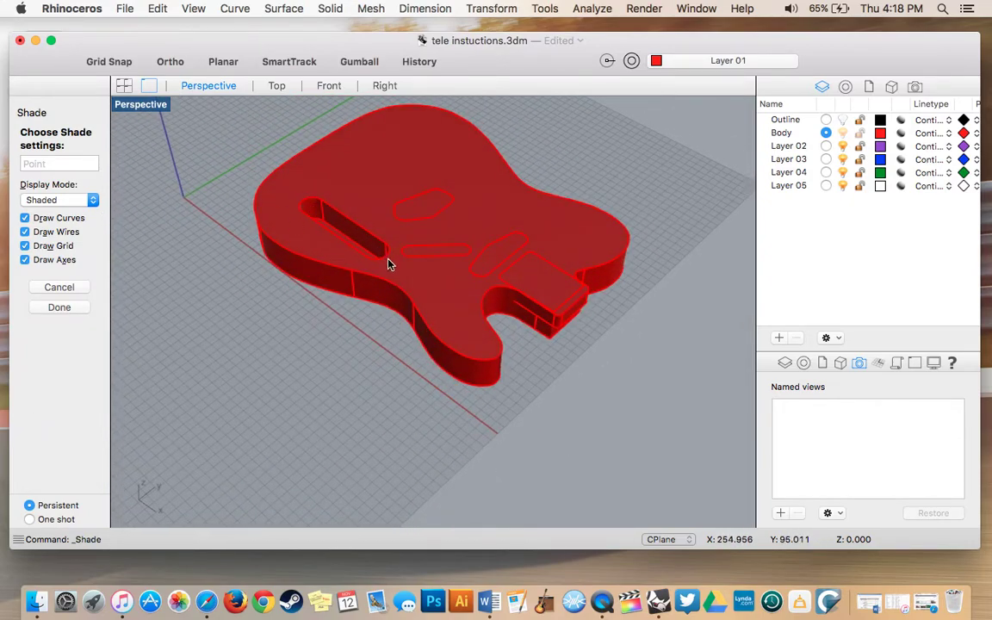
{"action": "right_click_drag", "start_coordinate": [388, 264], "coordinate": [335, 231]}
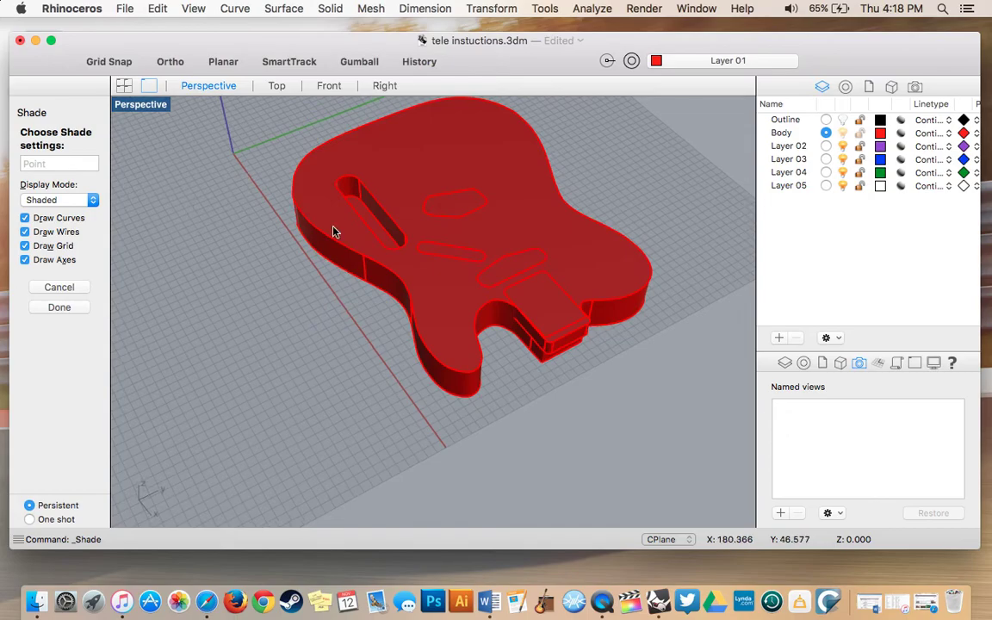
{"action": "scroll", "coordinate": [335, 232], "scroll_direction": "left", "scroll_amount": 3}
{"action": "scroll", "coordinate": [335, 232], "scroll_direction": "left", "scroll_amount": 3}
{"action": "scroll", "coordinate": [335, 231], "scroll_direction": "left", "scroll_amount": 3}
{"action": "scroll", "coordinate": [335, 232], "scroll_direction": "left", "scroll_amount": 2}
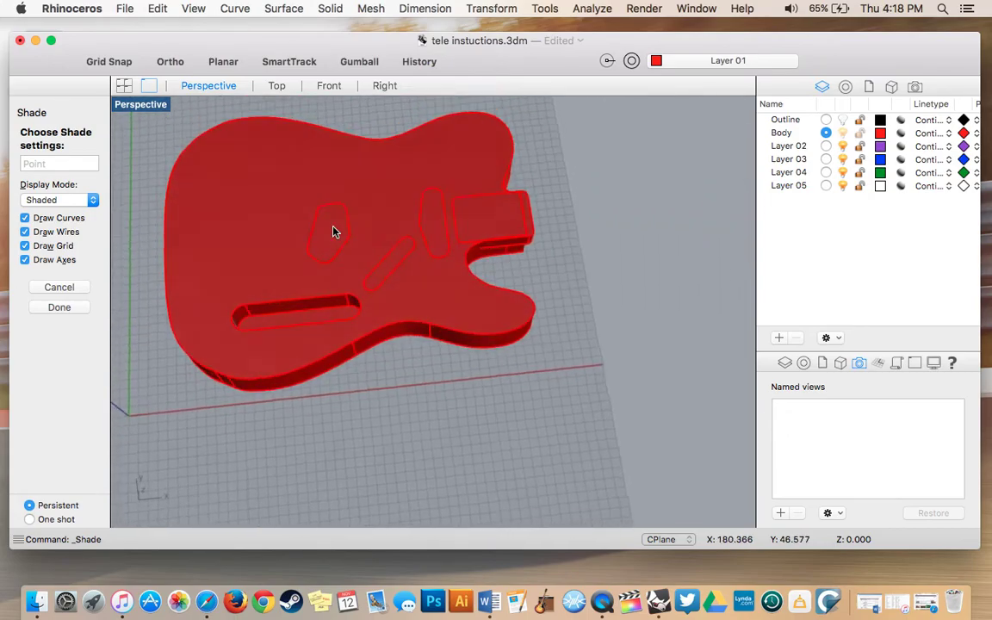
{"action": "scroll", "coordinate": [335, 231], "scroll_direction": "left", "scroll_amount": 2}
{"action": "key", "text": "Return"}
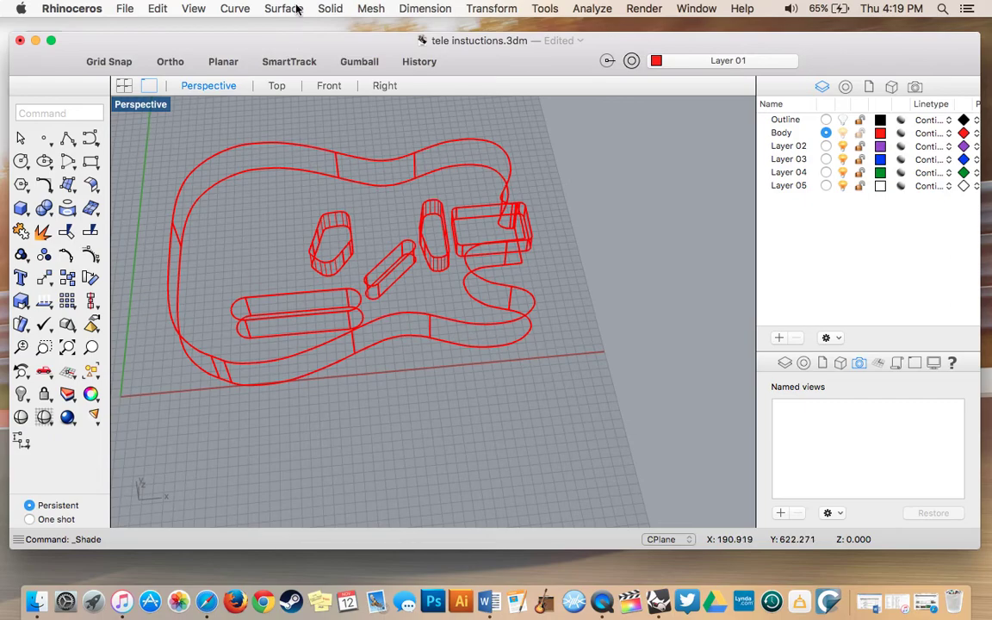
Start Boolean Split, quit Photos, and select the guitar body to split
{"action": "left_click", "coordinate": [327, 9]}
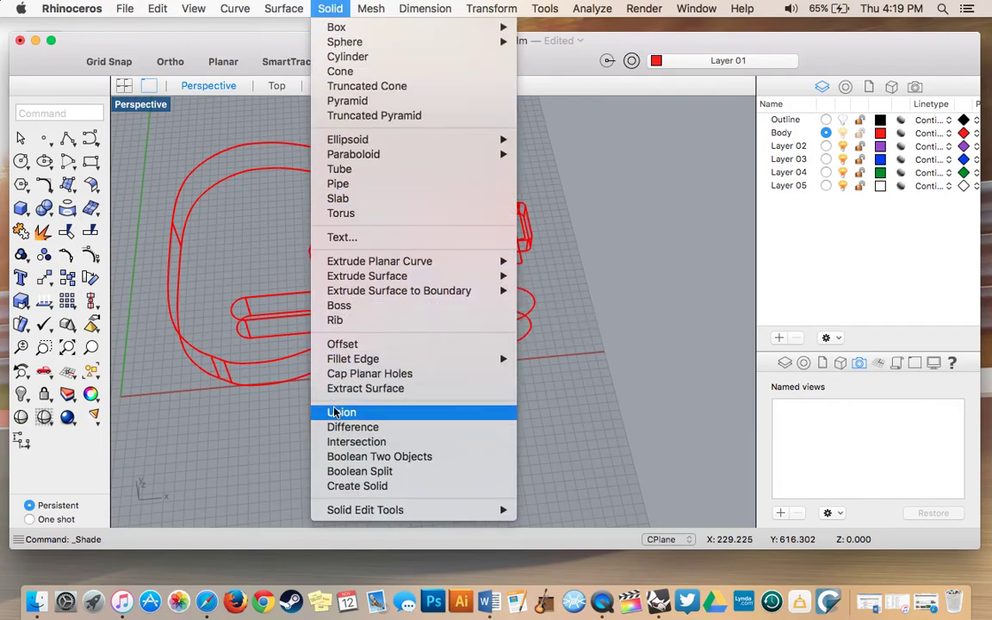
{"action": "left_click", "coordinate": [360, 472]}
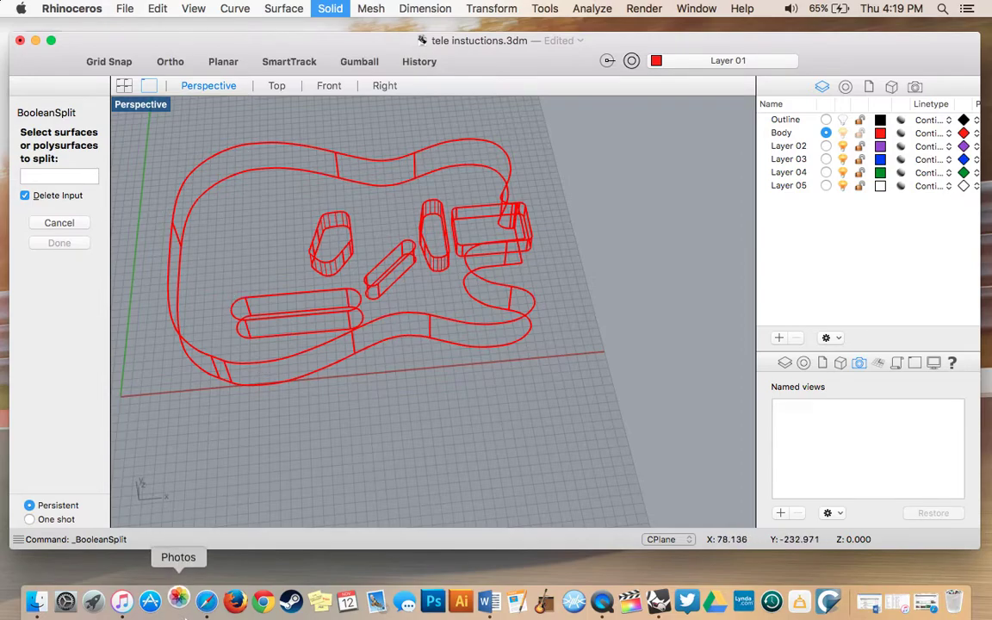
{"action": "right_click", "coordinate": [178, 600]}
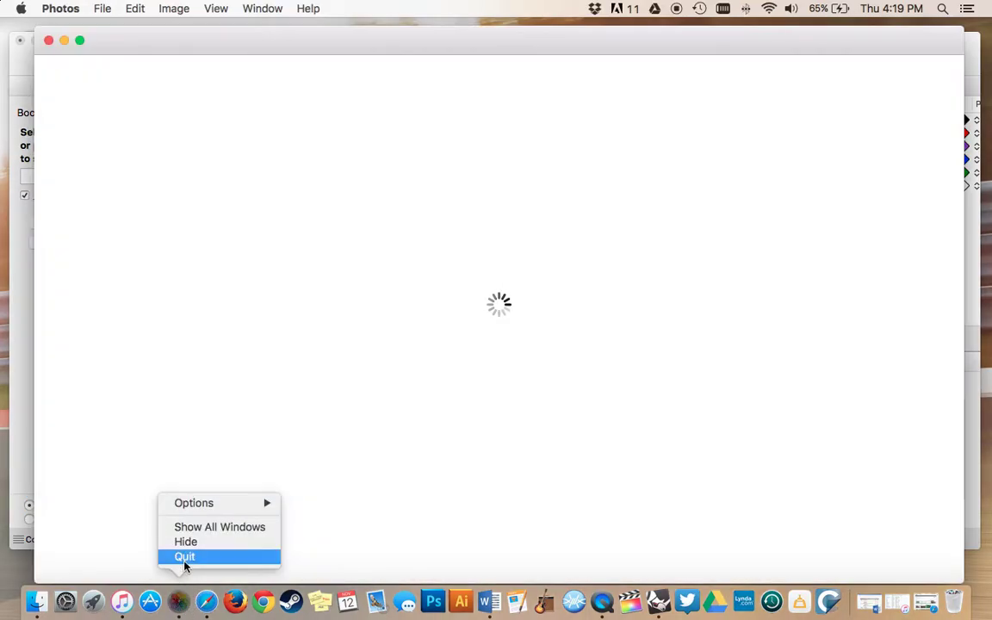
{"action": "left_click", "coordinate": [185, 559]}
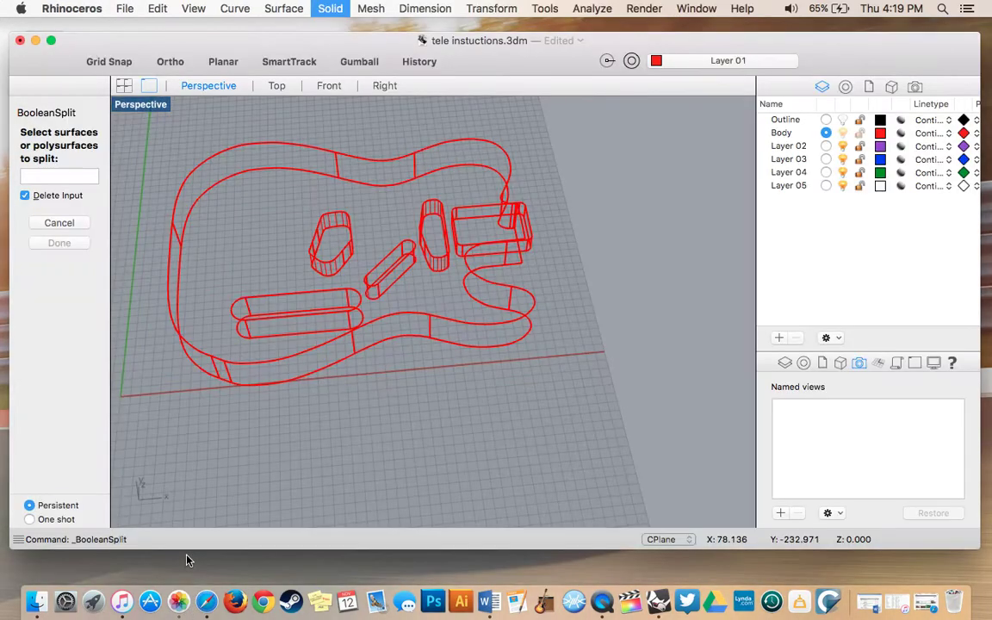
{"action": "left_click", "coordinate": [296, 151]}
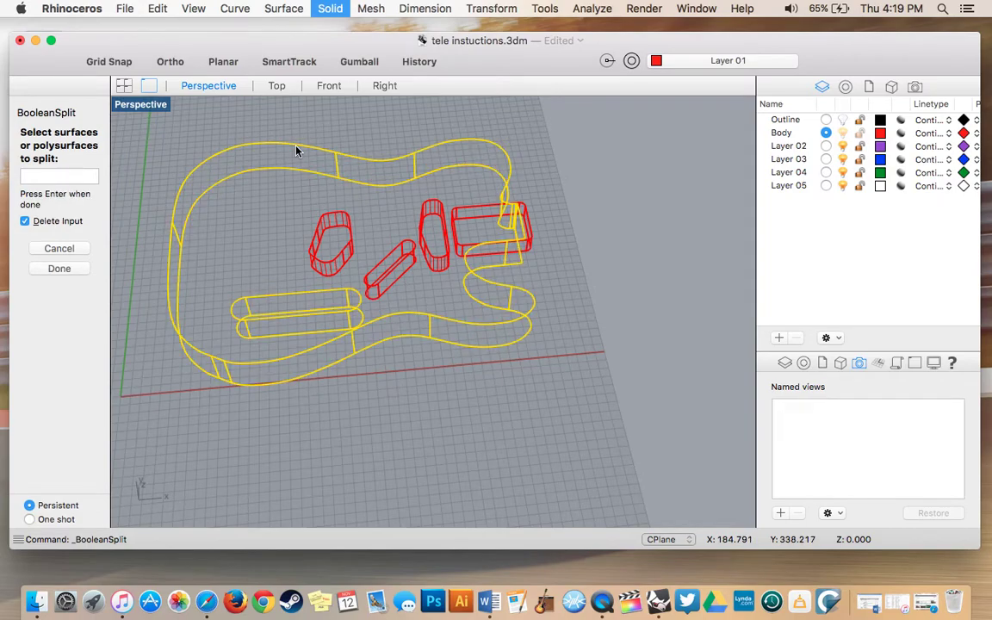
{"action": "left_click", "coordinate": [57, 267]}
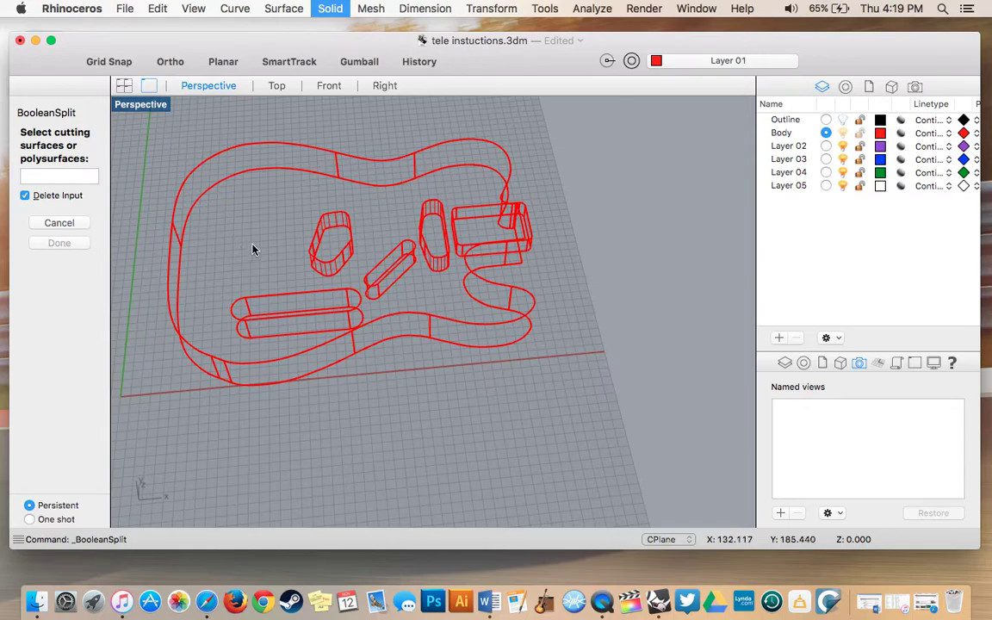
Cut with the upper-left, slanted and tall oval cavities plus the neck pocket
{"action": "left_click", "coordinate": [347, 245]}
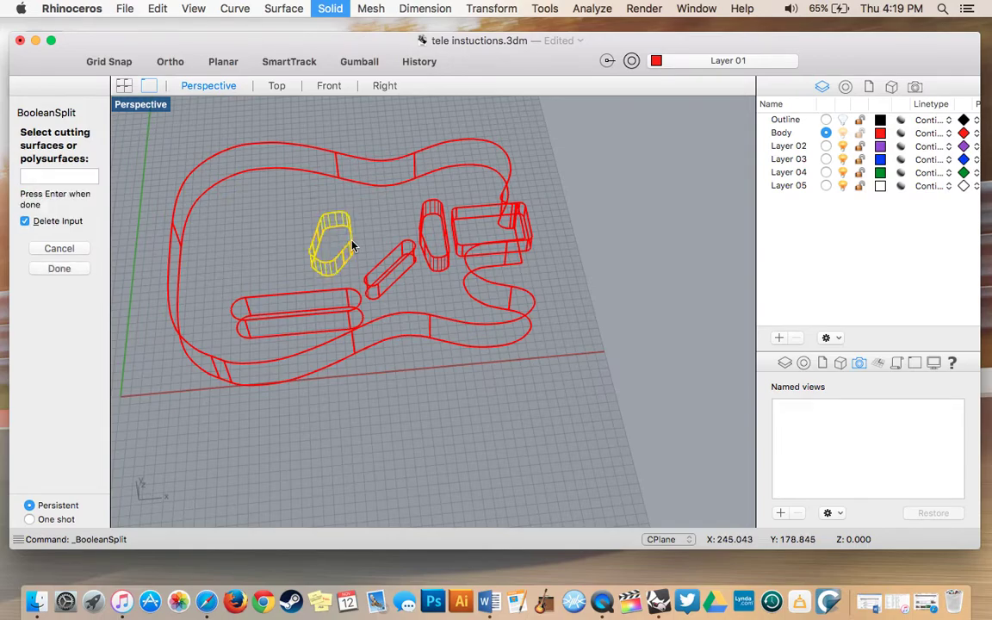
{"action": "left_click", "coordinate": [398, 274]}
{"action": "left_click", "coordinate": [436, 261]}
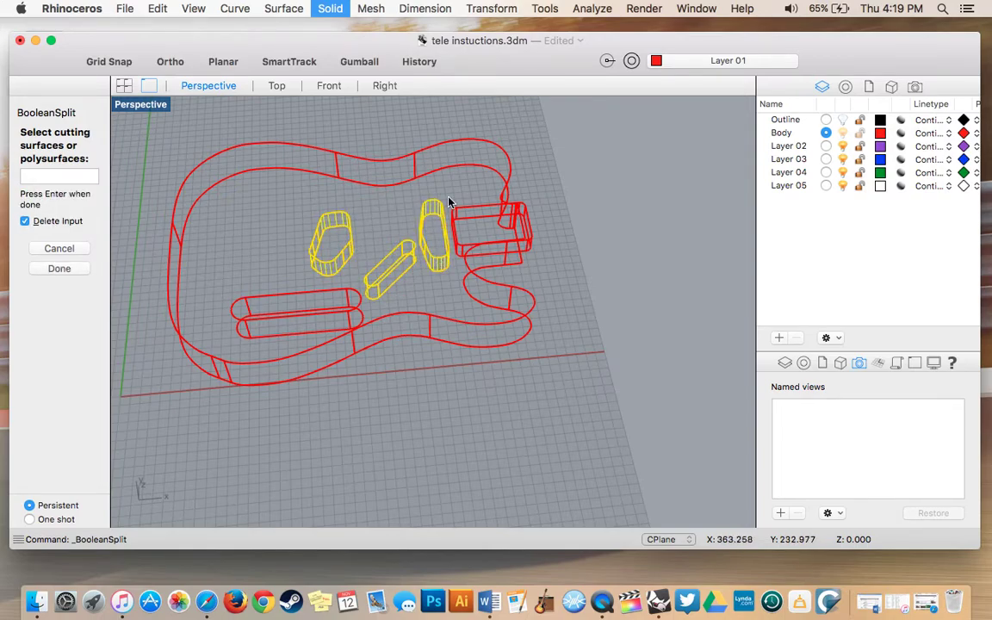
{"action": "left_click", "coordinate": [469, 214]}
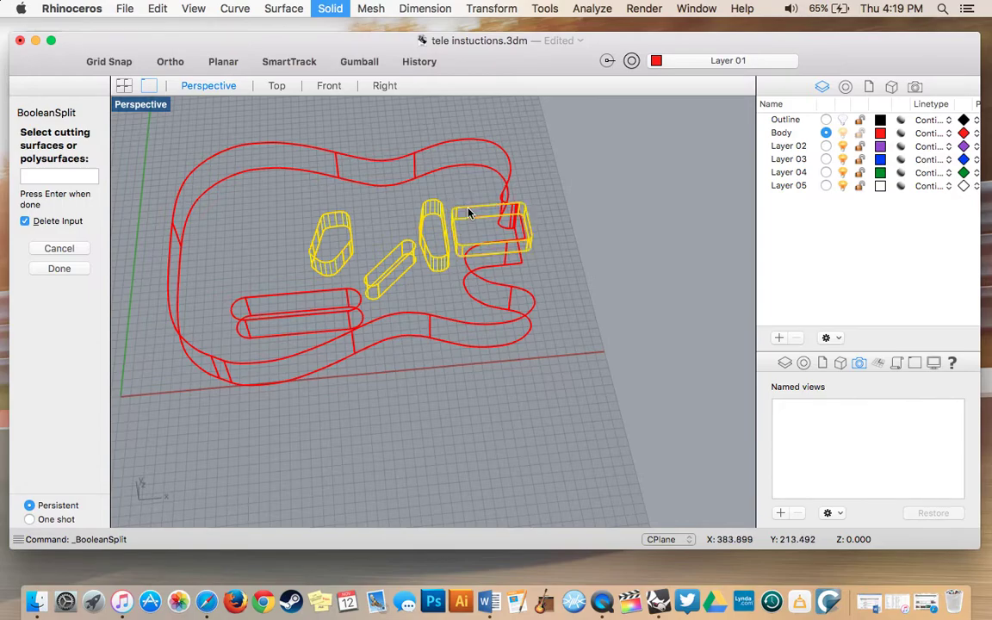
{"action": "left_click", "coordinate": [59, 268]}
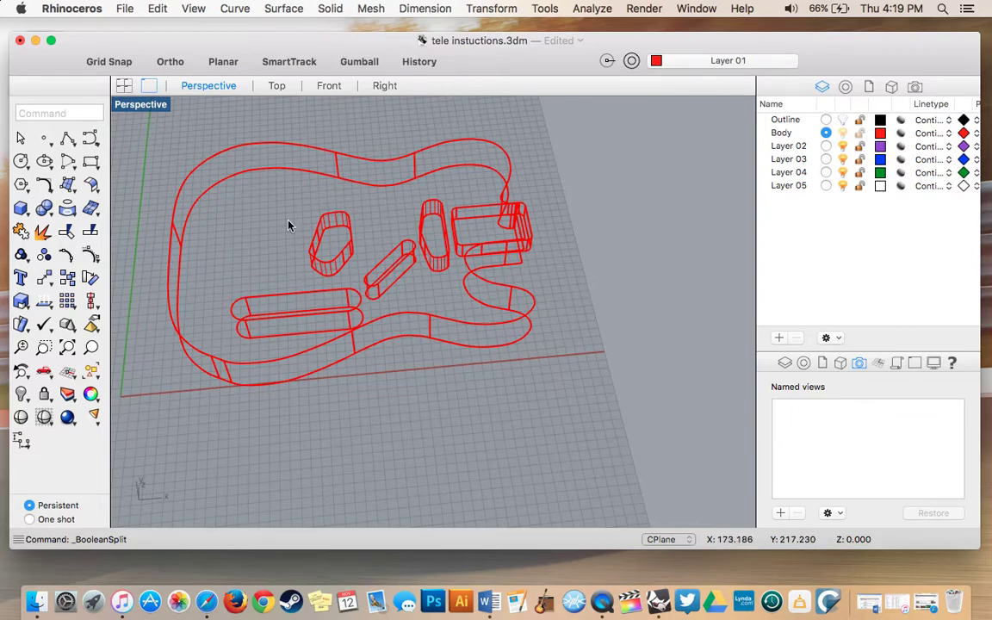
Delete the leftover extrusion and duplicate pieces in the upper-left cavity
{"action": "left_click", "coordinate": [317, 245]}
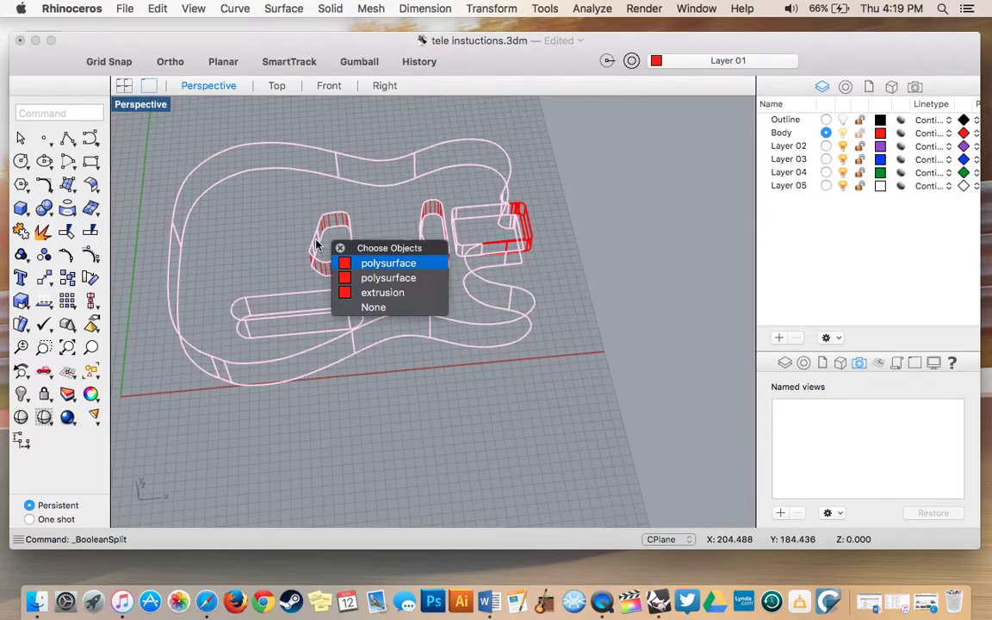
{"action": "left_click", "coordinate": [386, 297]}
{"action": "key", "text": "Delete"}
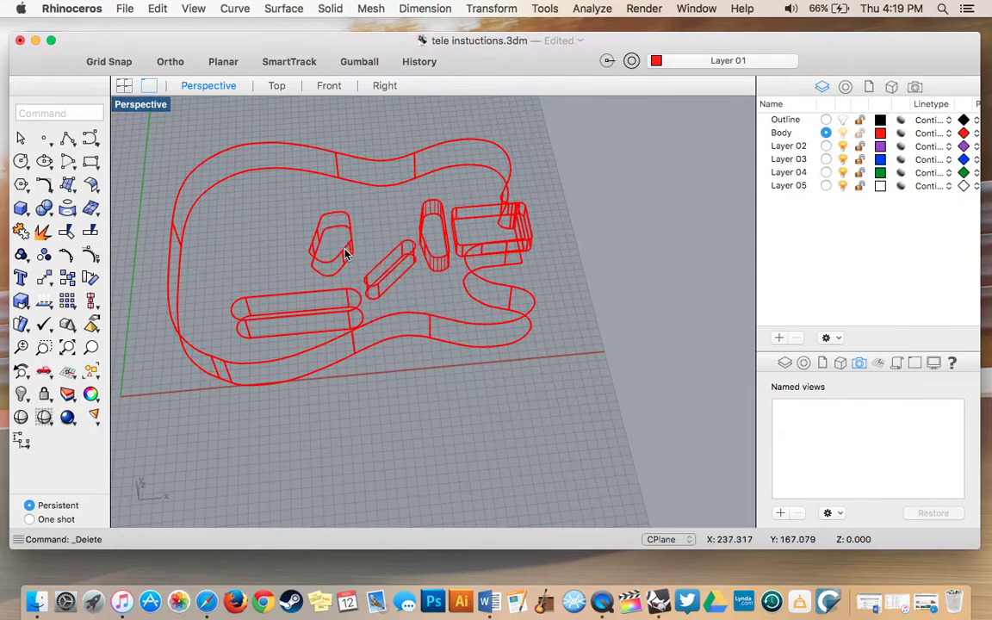
{"action": "left_click", "coordinate": [345, 254]}
{"action": "left_click", "coordinate": [391, 286]}
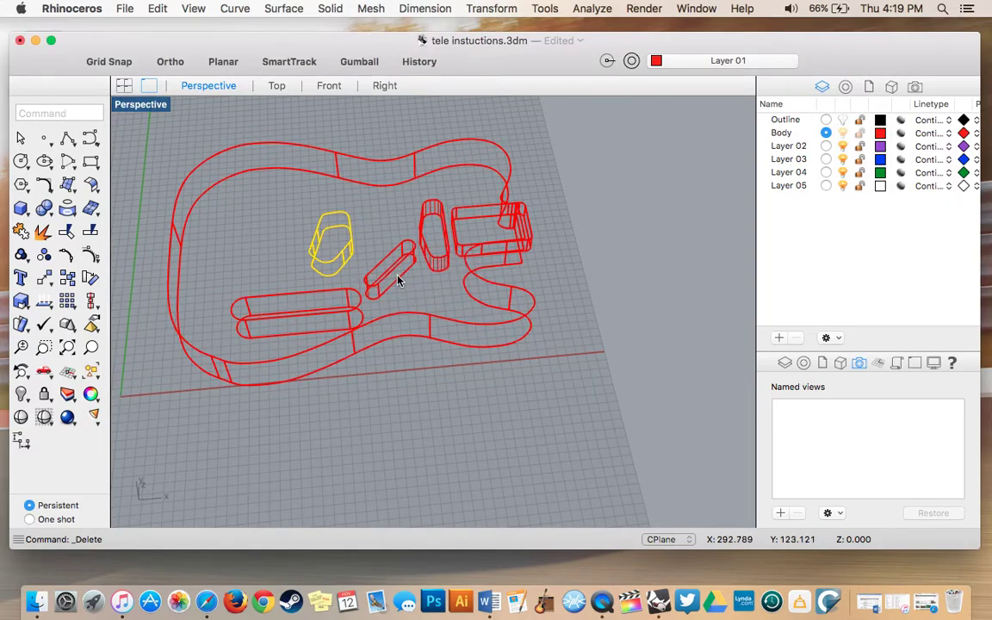
{"action": "left_click", "coordinate": [343, 250]}
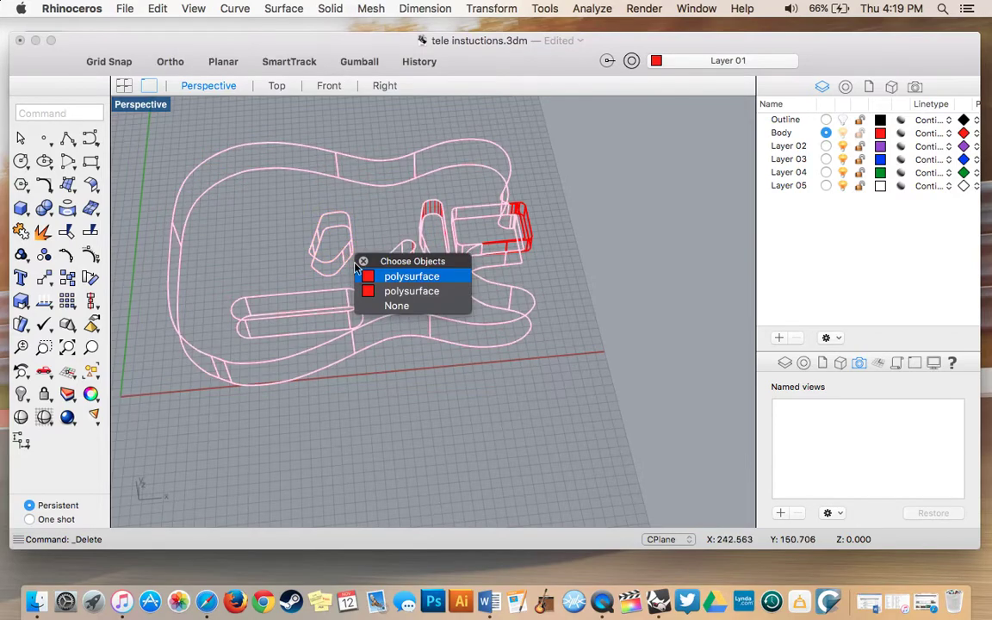
{"action": "left_click", "coordinate": [391, 293]}
{"action": "key", "text": "Delete"}
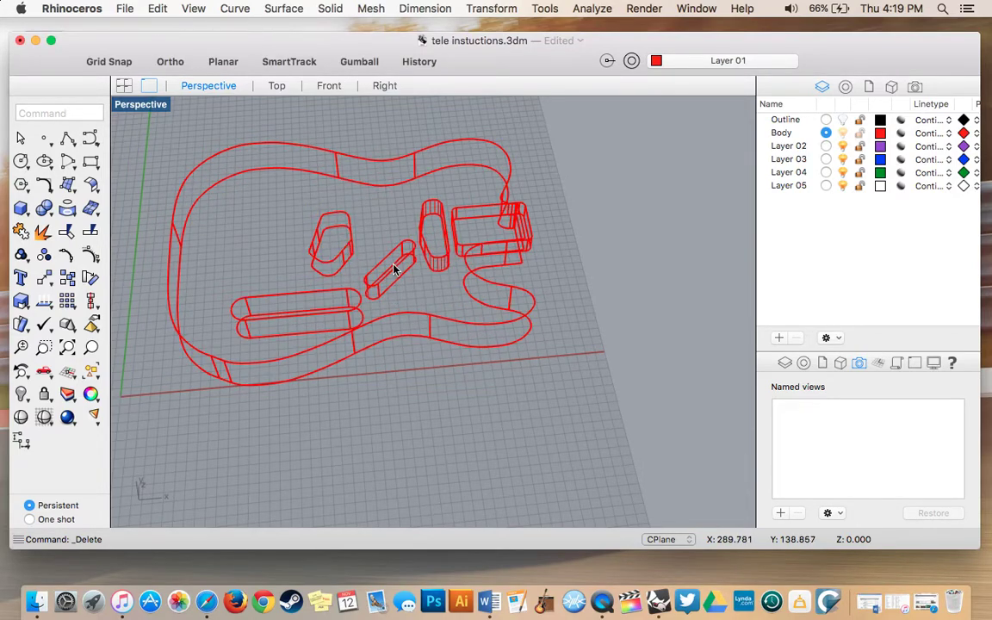
Delete the duplicate piece and leftover extrusion in the slanted pickup pocket
{"action": "left_click", "coordinate": [392, 267]}
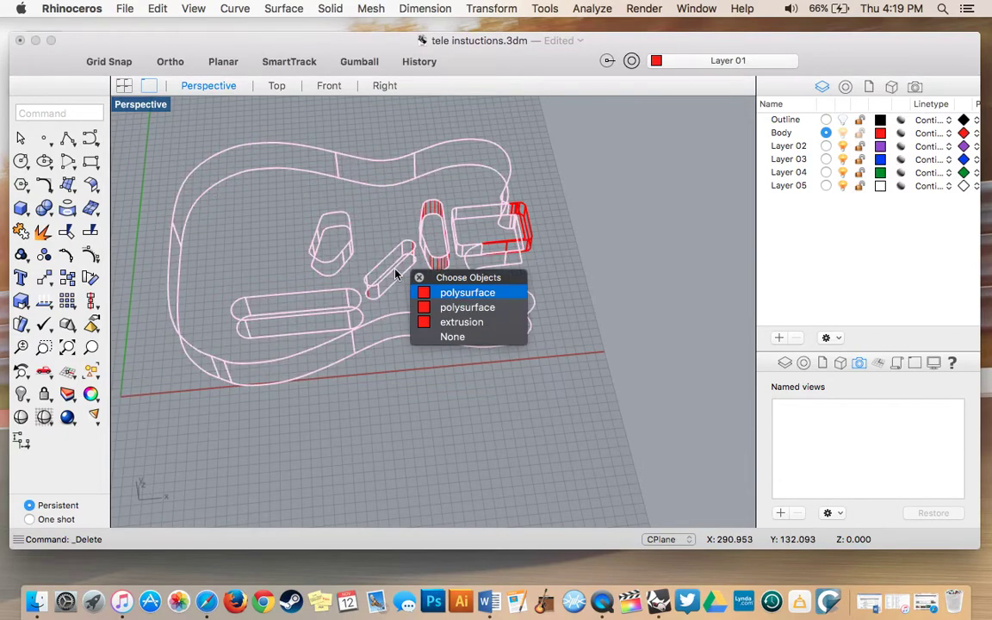
{"action": "left_click", "coordinate": [440, 311]}
{"action": "key", "text": "Delete"}
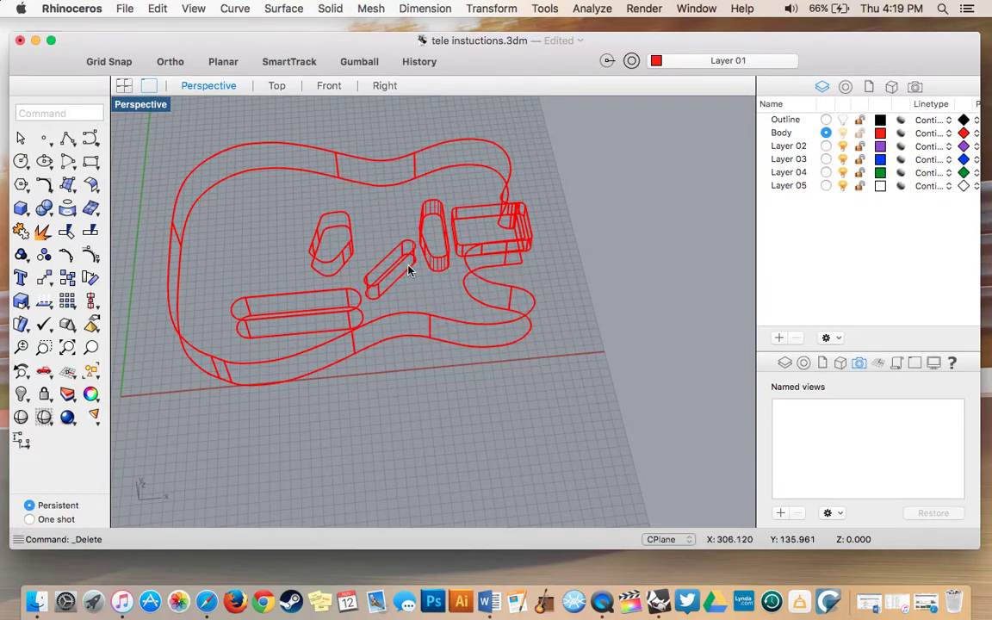
{"action": "left_click", "coordinate": [401, 269]}
{"action": "left_click", "coordinate": [439, 303]}
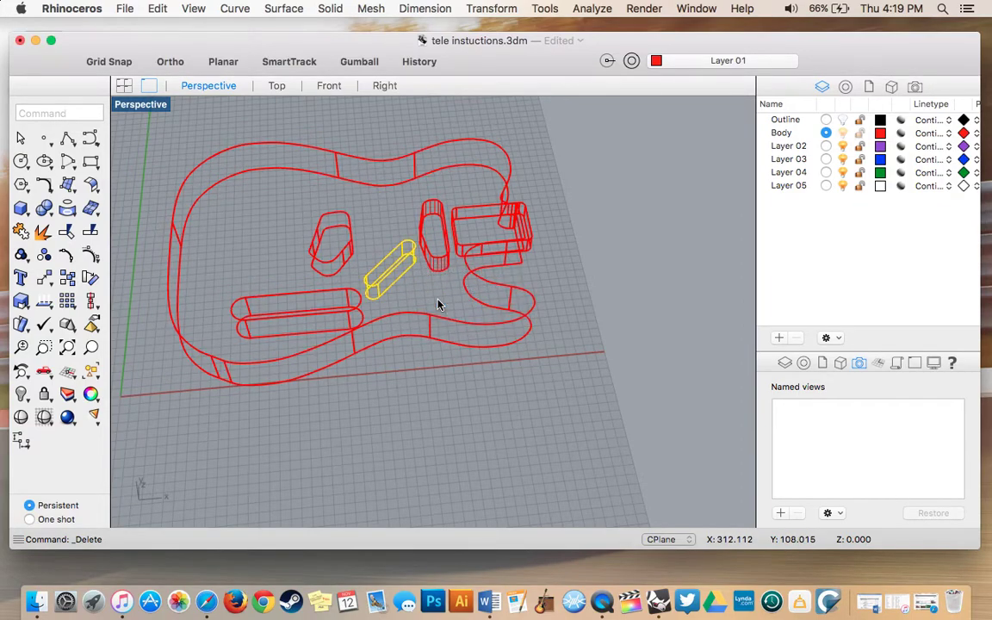
{"action": "key", "text": "Delete"}
Delete the duplicate piece and leftover extrusion in the oval pickup pocket
{"action": "left_click", "coordinate": [435, 259]}
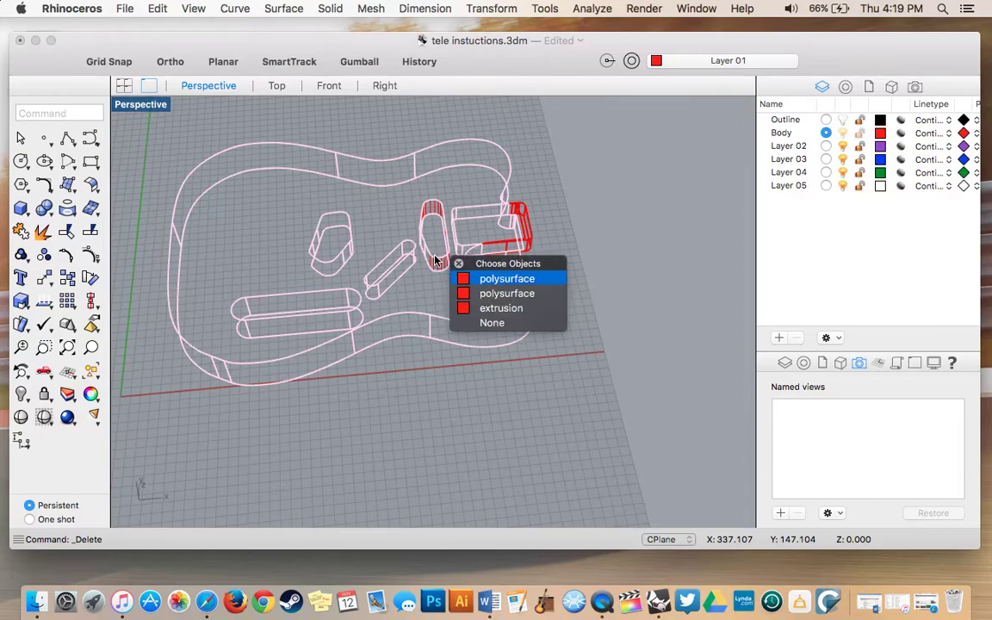
{"action": "left_click", "coordinate": [472, 294]}
{"action": "key", "text": "Delete"}
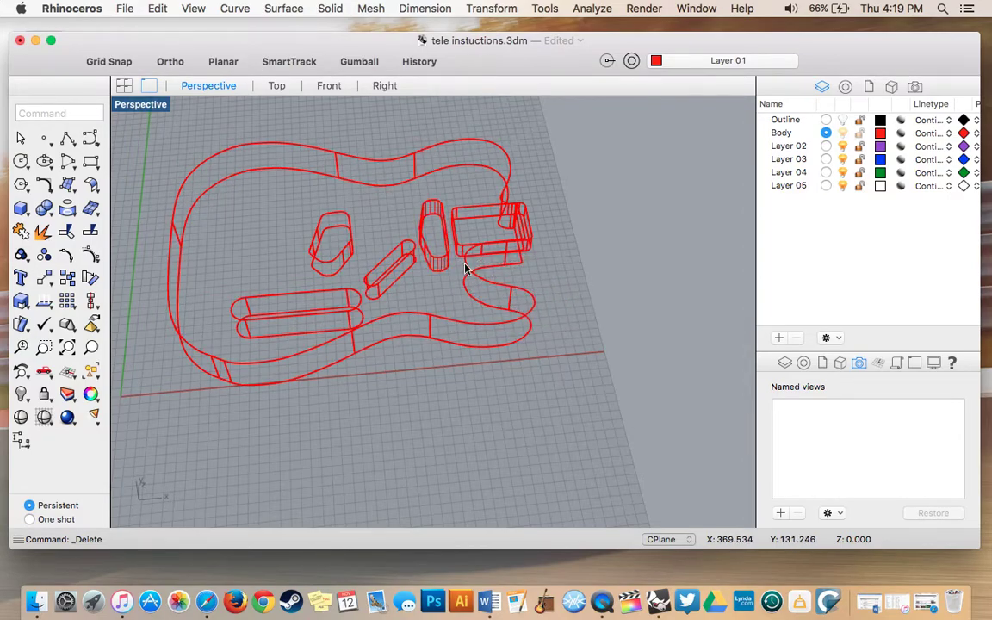
{"action": "left_click", "coordinate": [445, 260]}
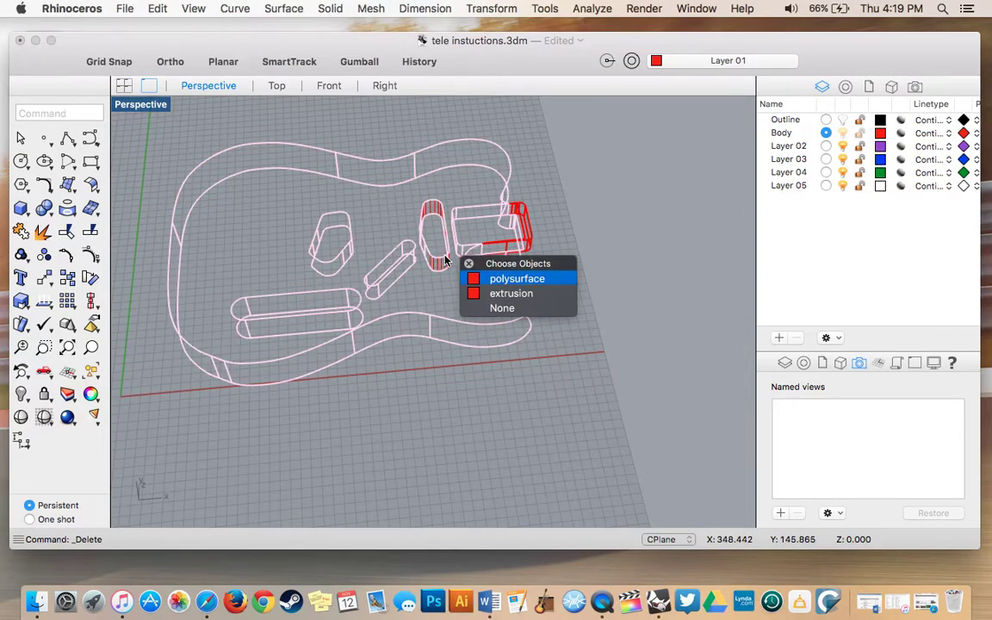
{"action": "left_click", "coordinate": [477, 294]}
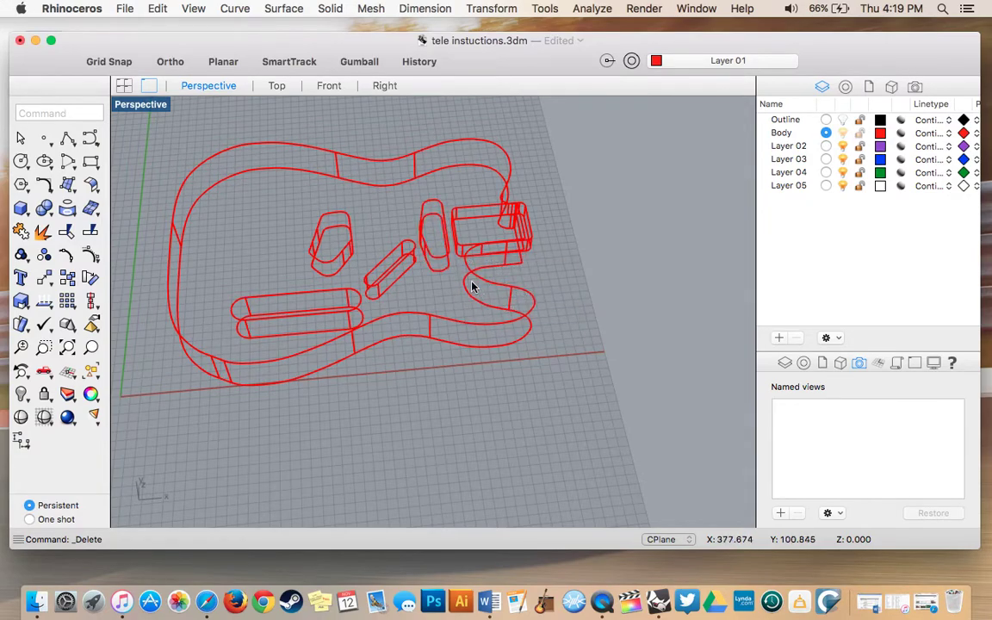
Remove the duplicate piece and leftover extrusion in the rectangular neck pocket
{"action": "left_click", "coordinate": [472, 214]}
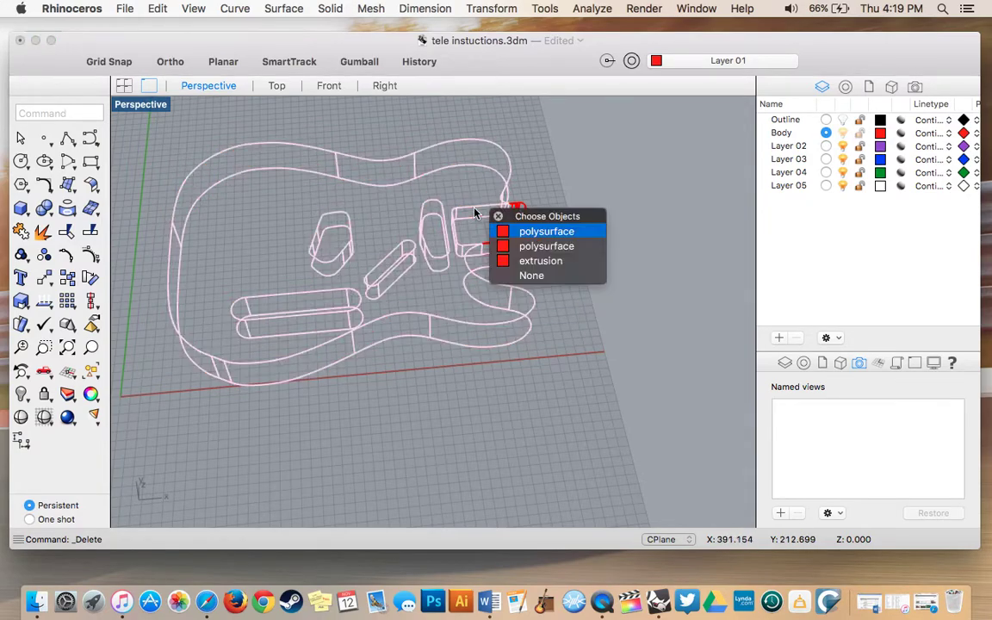
{"action": "left_click", "coordinate": [514, 250]}
{"action": "key", "text": "Escape"}
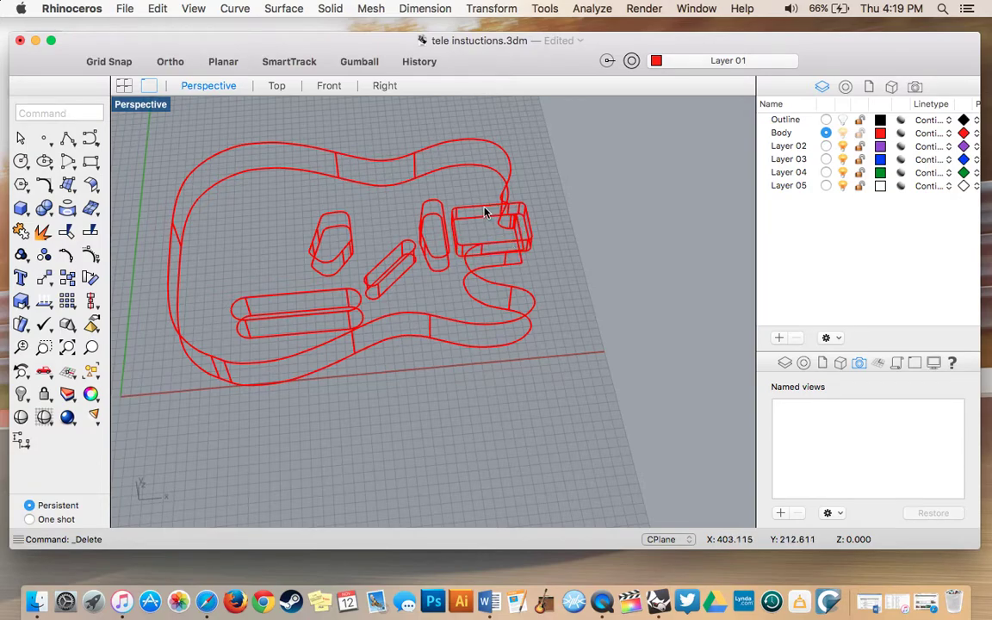
{"action": "left_click", "coordinate": [484, 213]}
{"action": "left_click", "coordinate": [523, 247]}
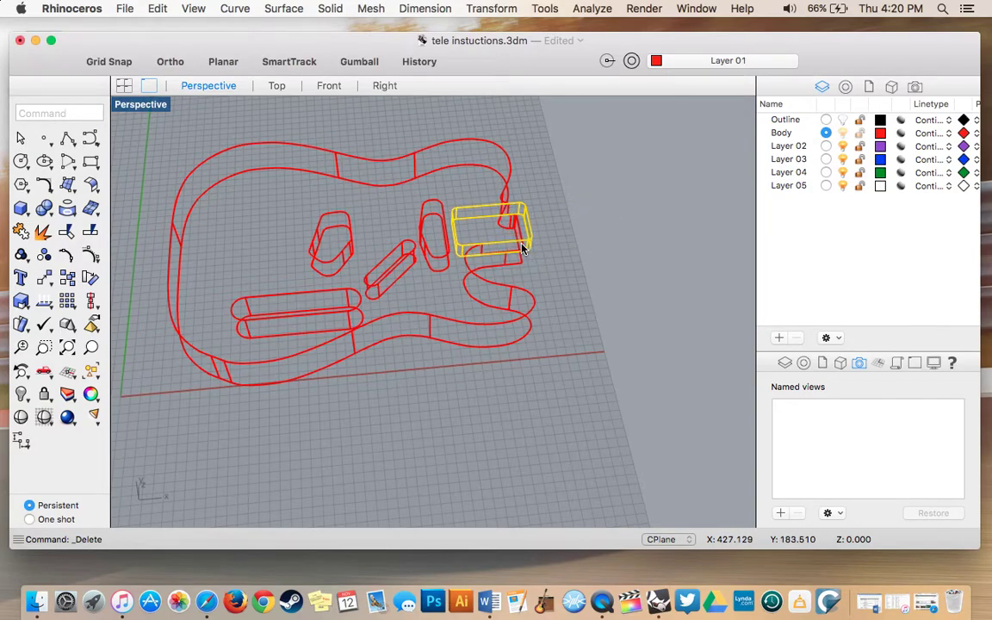
{"action": "scroll", "coordinate": [523, 249], "scroll_direction": "left", "scroll_amount": 5}
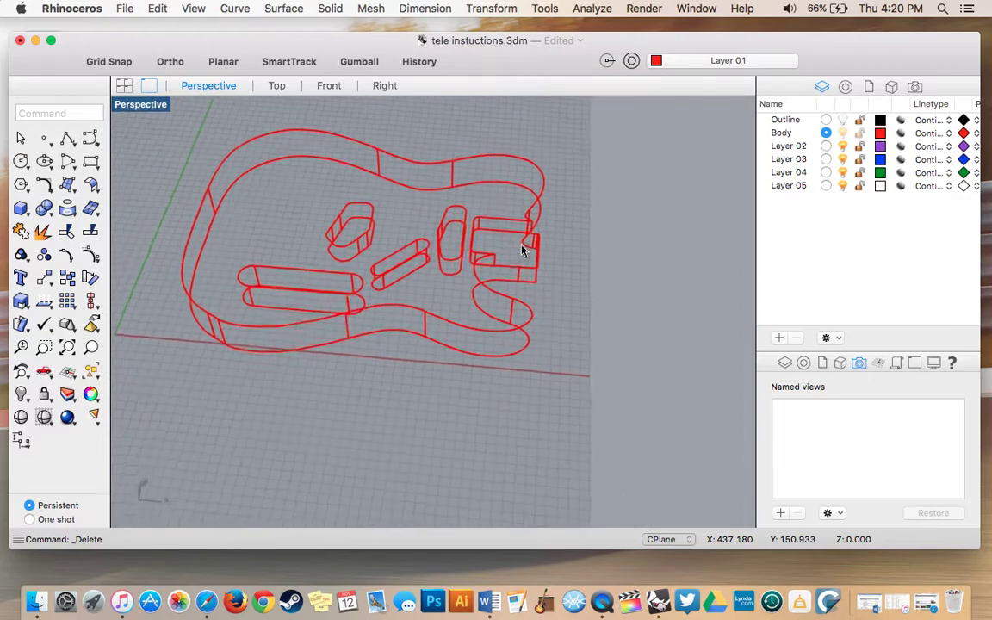
{"action": "left_click", "coordinate": [20, 418]}
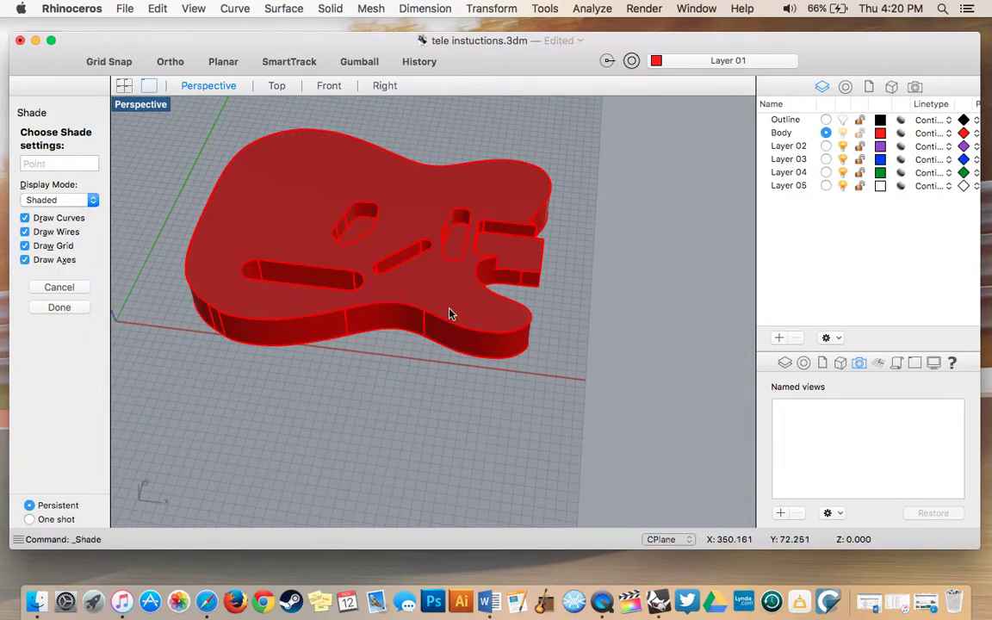
{"action": "scroll", "coordinate": [451, 312], "scroll_direction": "left", "scroll_amount": 10}
{"action": "scroll", "coordinate": [449, 312], "scroll_direction": "left", "scroll_amount": 3}
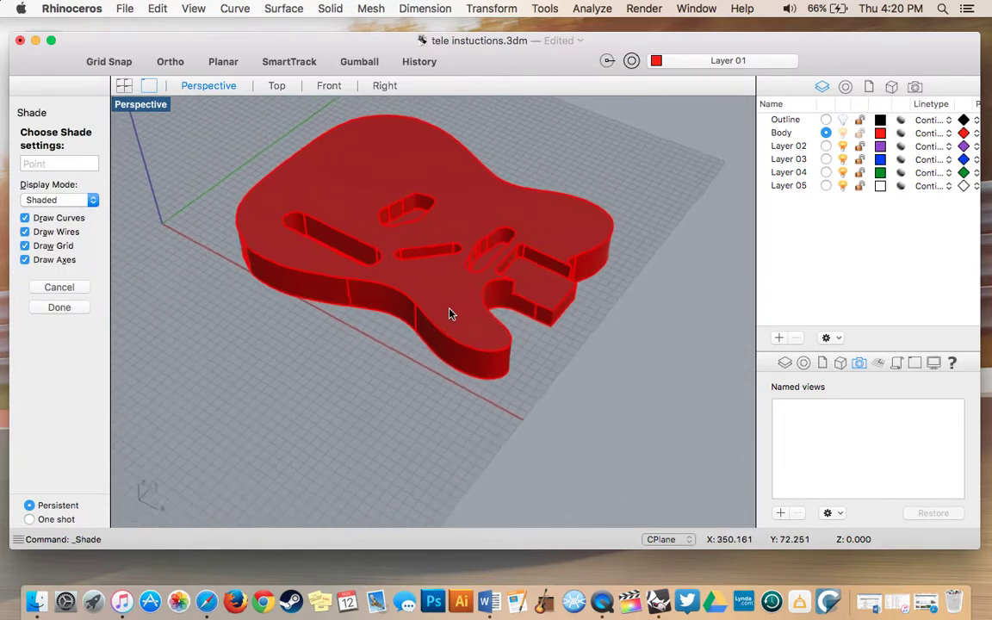
{"action": "scroll", "coordinate": [448, 313], "scroll_direction": "left", "scroll_amount": 3}
{"action": "scroll", "coordinate": [449, 312], "scroll_direction": "left", "scroll_amount": 3}
{"action": "scroll", "coordinate": [448, 313], "scroll_direction": "left", "scroll_amount": 2}
{"action": "scroll", "coordinate": [448, 313], "scroll_direction": "left", "scroll_amount": 3}
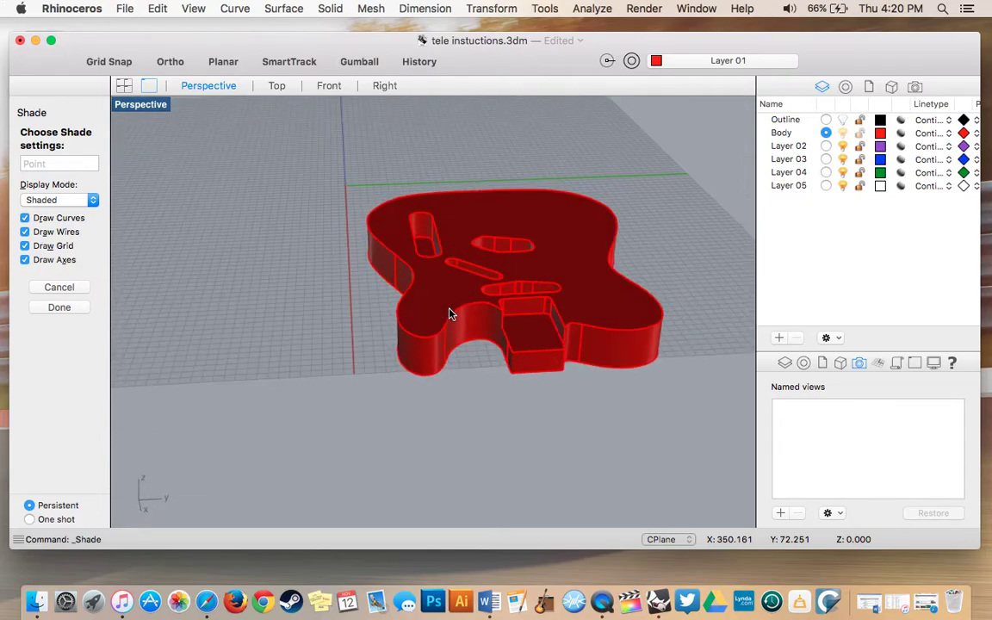
{"action": "scroll", "coordinate": [451, 312], "scroll_direction": "left", "scroll_amount": 3}
{"action": "scroll", "coordinate": [504, 362], "scroll_direction": "left", "scroll_amount": 3}
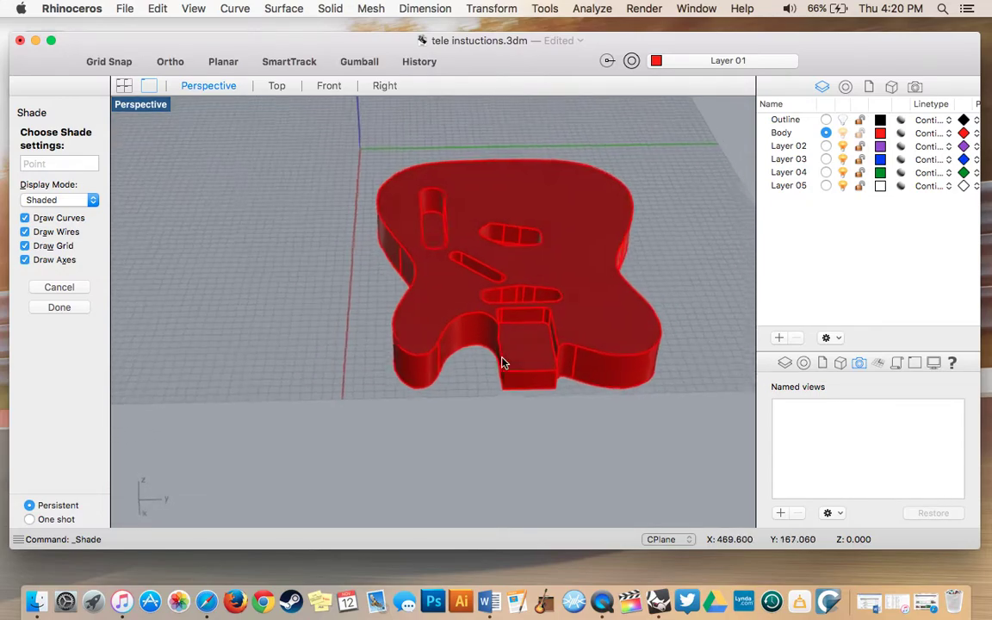
{"action": "scroll", "coordinate": [504, 363], "scroll_direction": "left", "scroll_amount": 3}
{"action": "scroll", "coordinate": [504, 363], "scroll_direction": "left", "scroll_amount": 3}
{"action": "scroll", "coordinate": [503, 362], "scroll_direction": "left", "scroll_amount": 3}
{"action": "scroll", "coordinate": [503, 363], "scroll_direction": "left", "scroll_amount": 3}
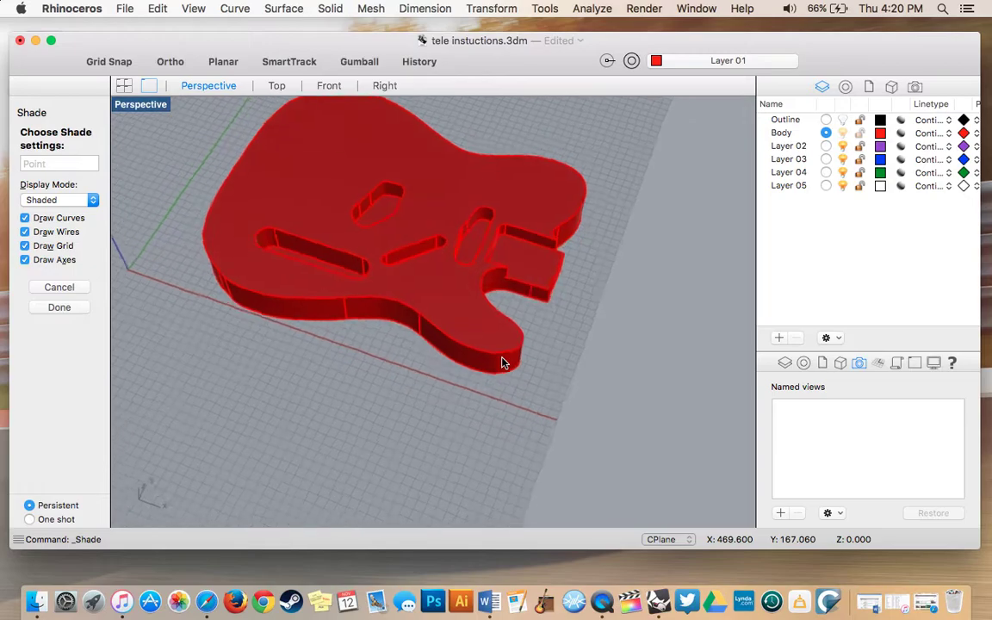
{"action": "scroll", "coordinate": [504, 362], "scroll_direction": "left", "scroll_amount": 3}
{"action": "scroll", "coordinate": [504, 362], "scroll_direction": "left", "scroll_amount": 3}
{"action": "scroll", "coordinate": [504, 363], "scroll_direction": "left", "scroll_amount": 3}
{"action": "scroll", "coordinate": [504, 363], "scroll_direction": "left", "scroll_amount": 3}
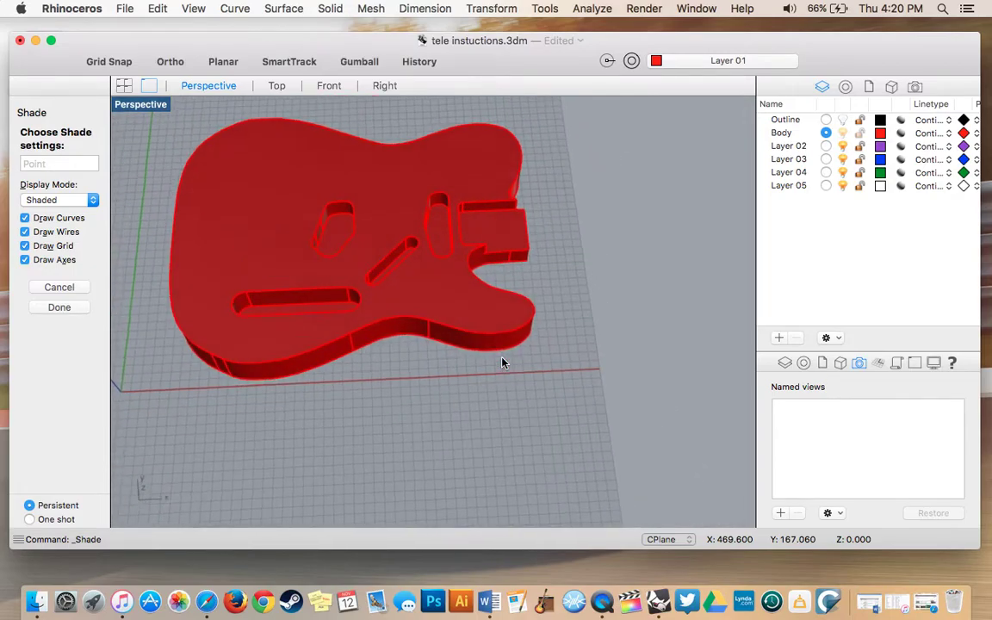
{"action": "scroll", "coordinate": [503, 363], "scroll_direction": "left", "scroll_amount": 3}
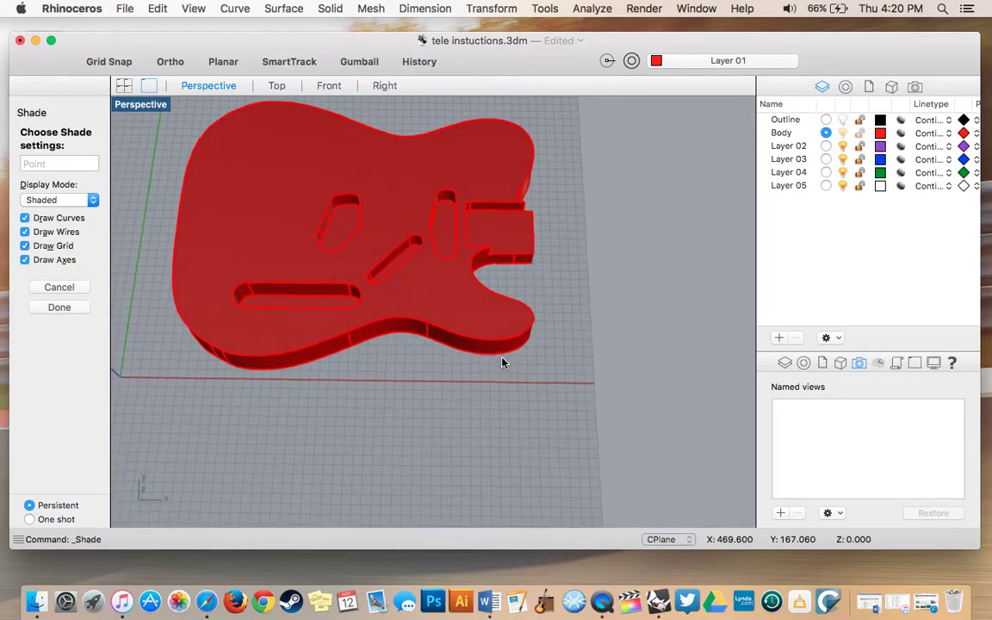
{"action": "left_click", "coordinate": [49, 308]}
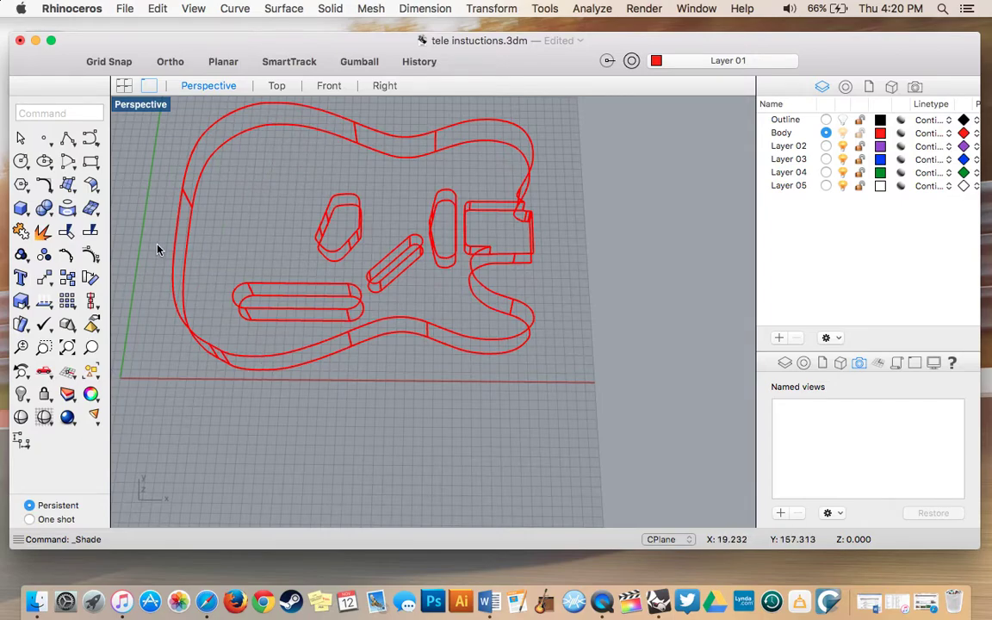